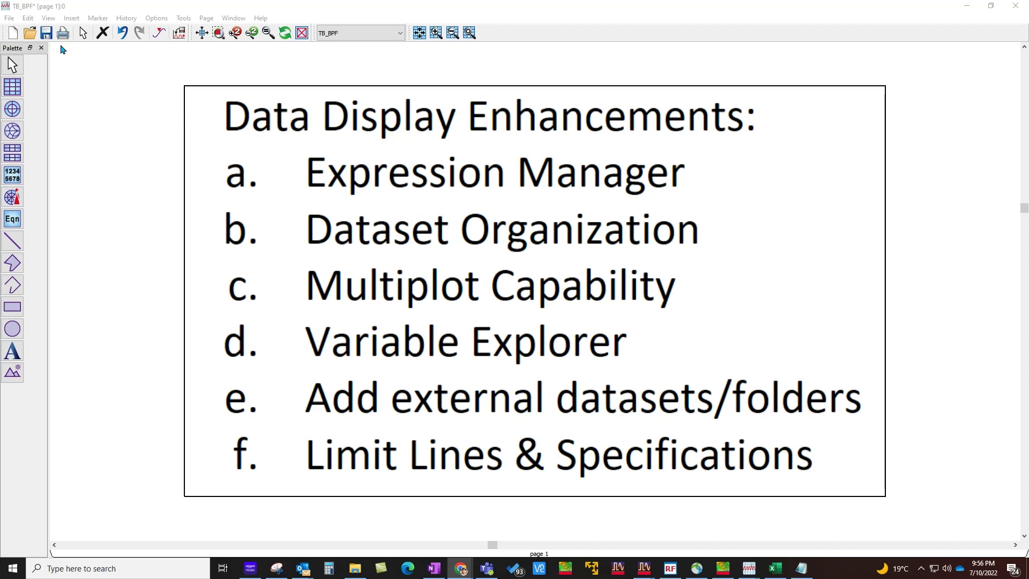
Open the Expression Manager and expand Datasets to show TB_BPF, Xband_Filter and the full-EM extraction dataset.
{"action": "left_click", "coordinate": [49, 19]}
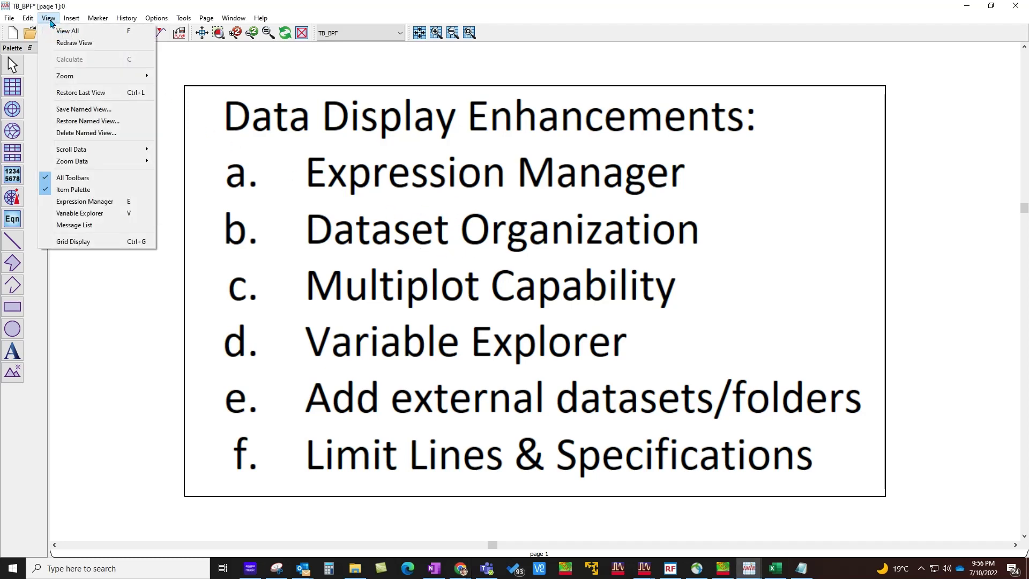
{"action": "left_click", "coordinate": [97, 202]}
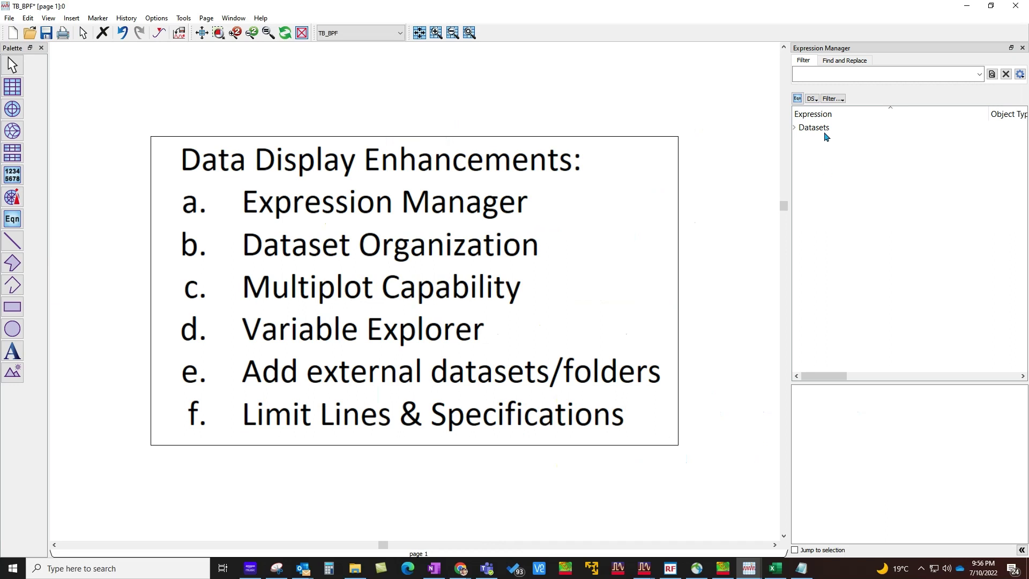
{"action": "left_click", "coordinate": [794, 130]}
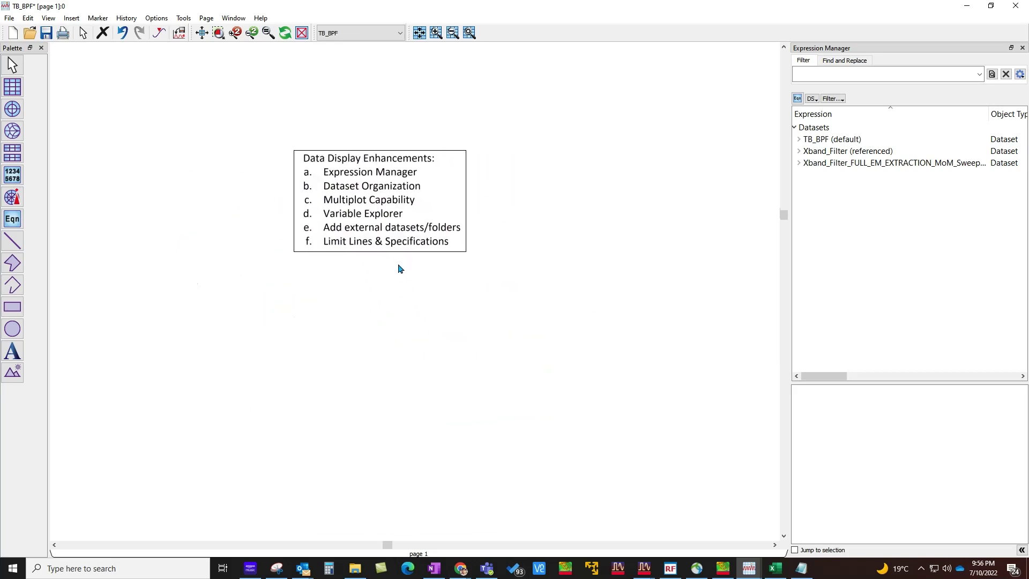
Plot TB_BPF BatchSim1.SP1.SP S(1,1), S(1,2), S(2,1) and S(2,2) in dB on the page.
{"action": "left_click", "coordinate": [799, 139]}
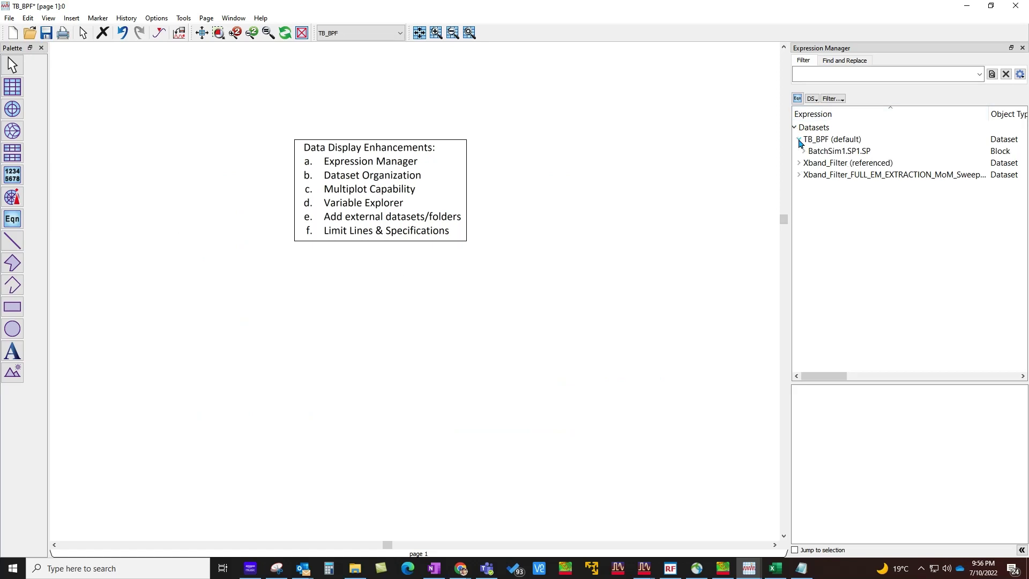
{"action": "left_click", "coordinate": [804, 151]}
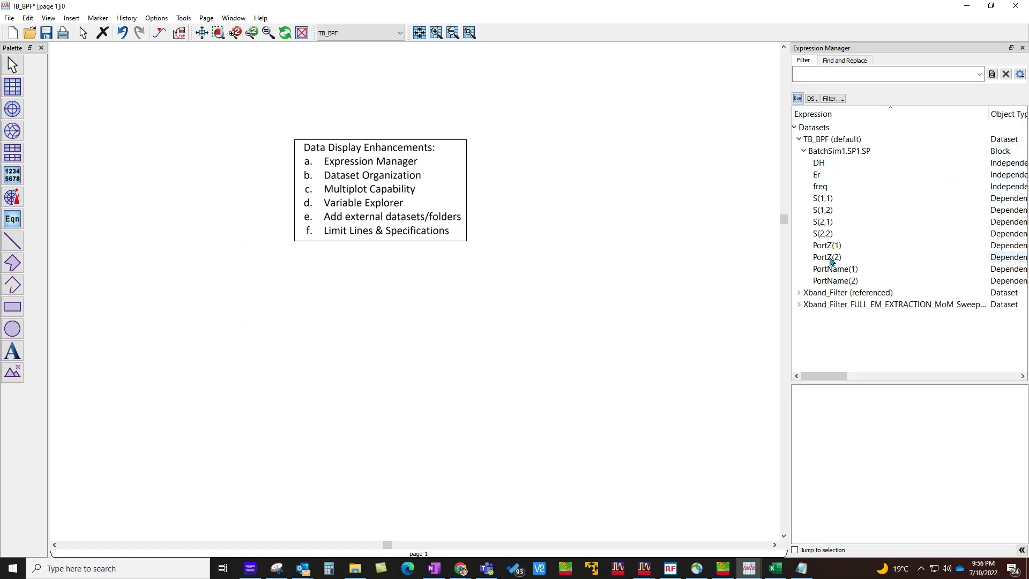
{"action": "left_click", "coordinate": [829, 203]}
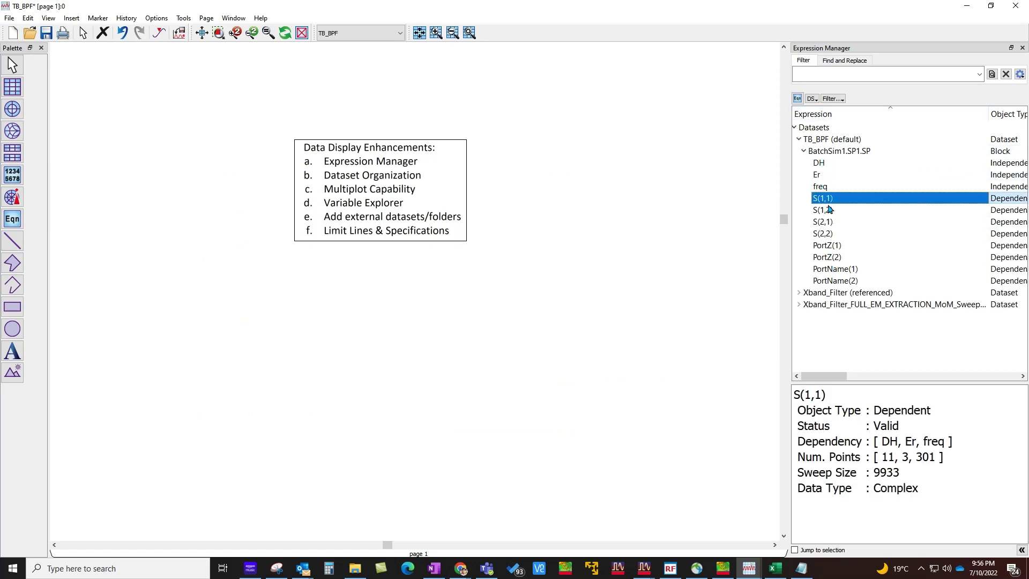
{"action": "left_click", "coordinate": [829, 234], "text": "shift"}
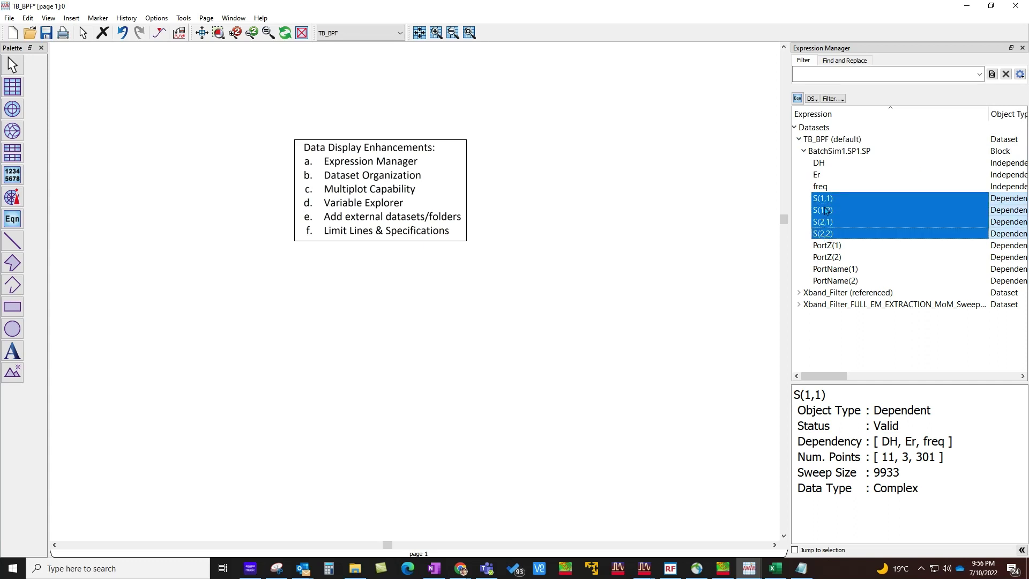
{"action": "left_click_drag", "start_coordinate": [826, 211], "coordinate": [246, 264]}
{"action": "left_click", "coordinate": [271, 394]}
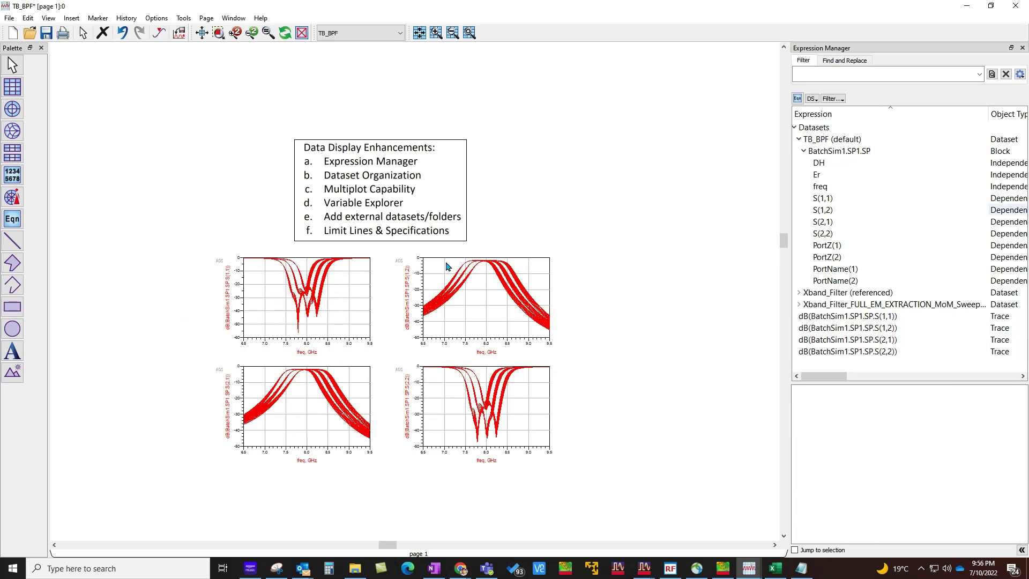
{"action": "scroll", "coordinate": [394, 271], "scroll_direction": "up", "scroll_amount": 1}
{"action": "scroll", "coordinate": [400, 274], "scroll_direction": "up", "scroll_amount": 1}
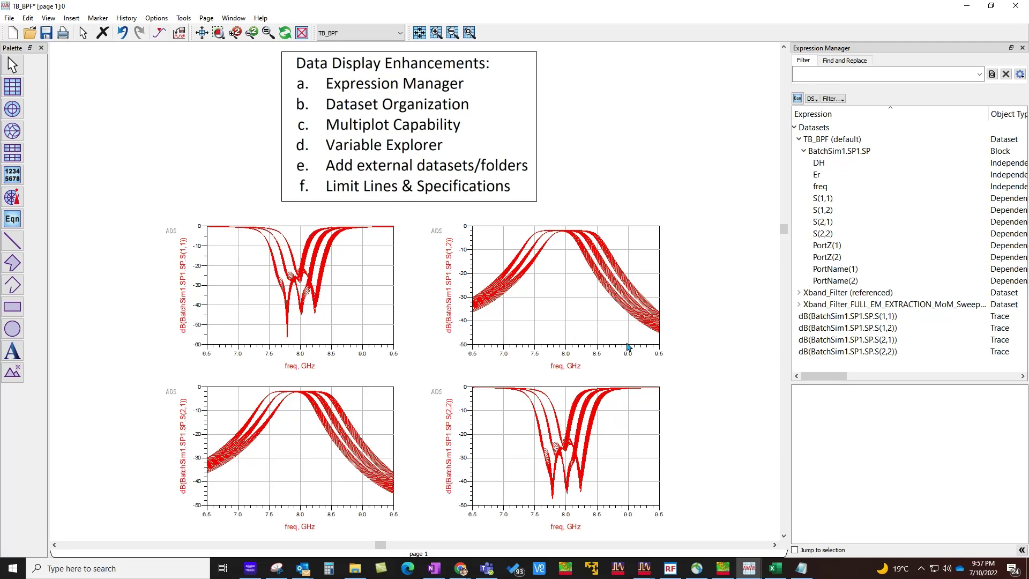
{"action": "scroll", "coordinate": [628, 346], "scroll_direction": "down", "scroll_amount": 4}
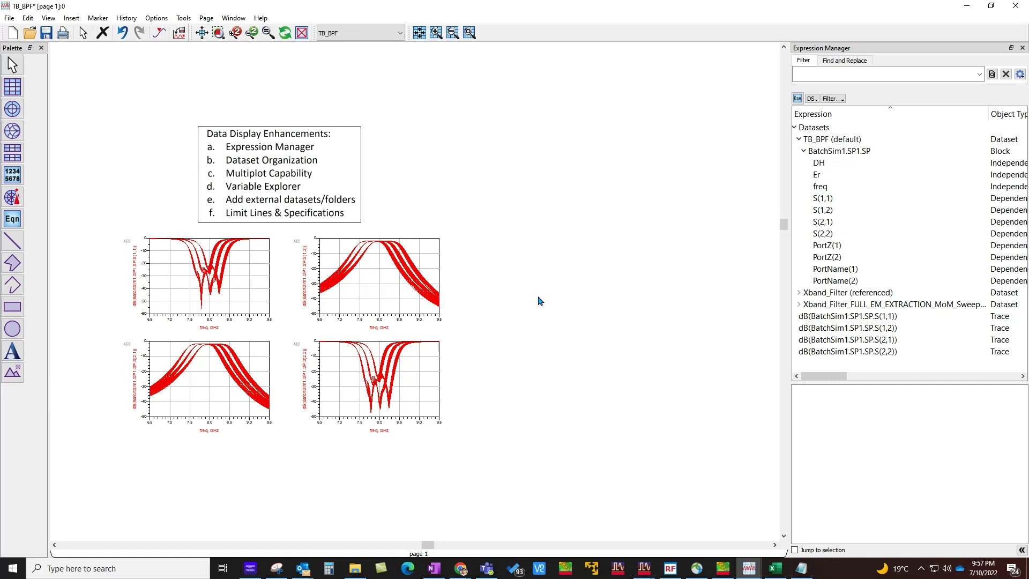
{"action": "left_click", "coordinate": [1021, 75]}
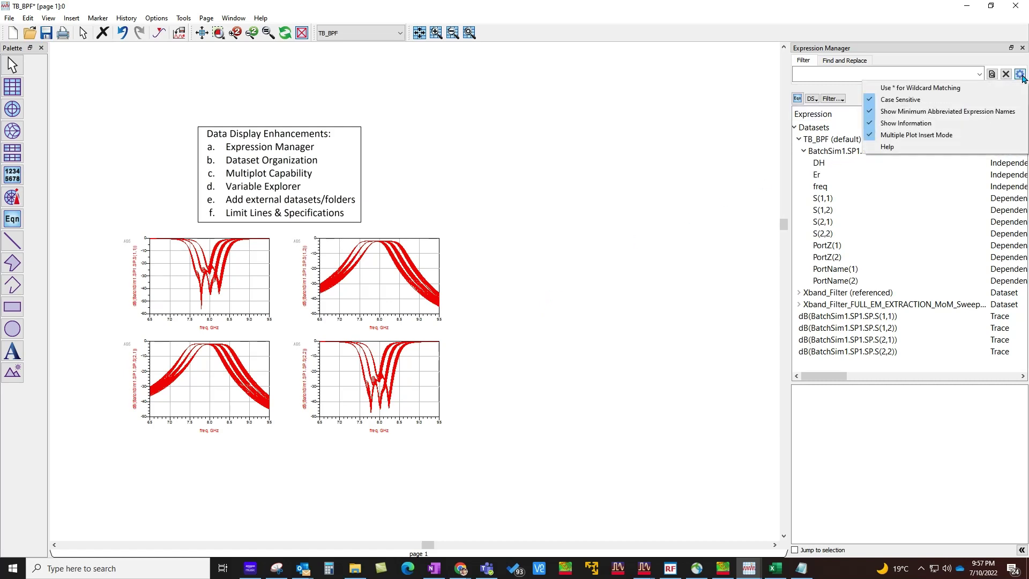
{"action": "left_click", "coordinate": [890, 135]}
{"action": "left_click", "coordinate": [824, 198]}
{"action": "left_click", "coordinate": [828, 213], "text": "ctrl"}
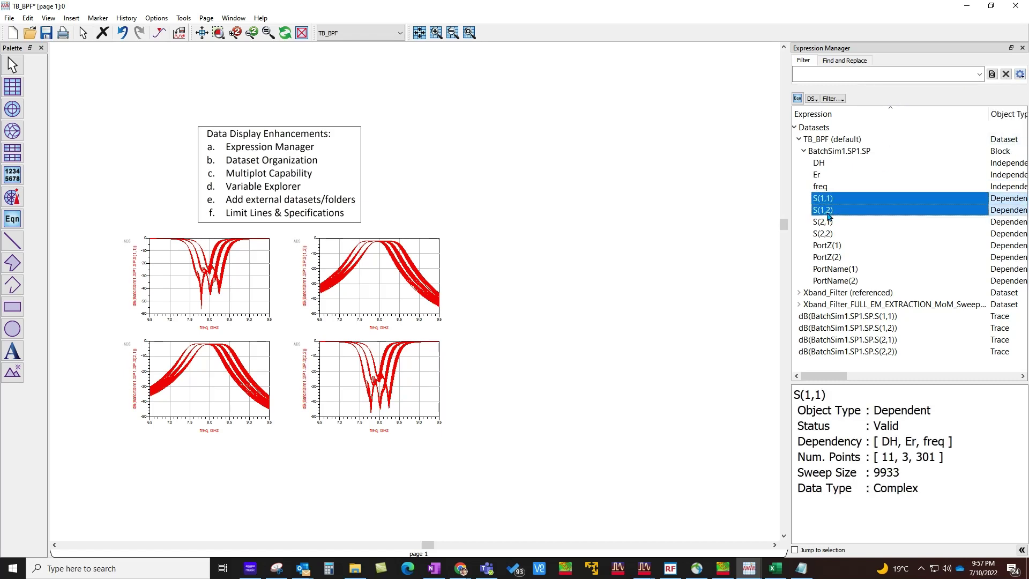
{"action": "left_click_drag", "start_coordinate": [826, 211], "coordinate": [490, 248]}
{"action": "left_click", "coordinate": [516, 376]}
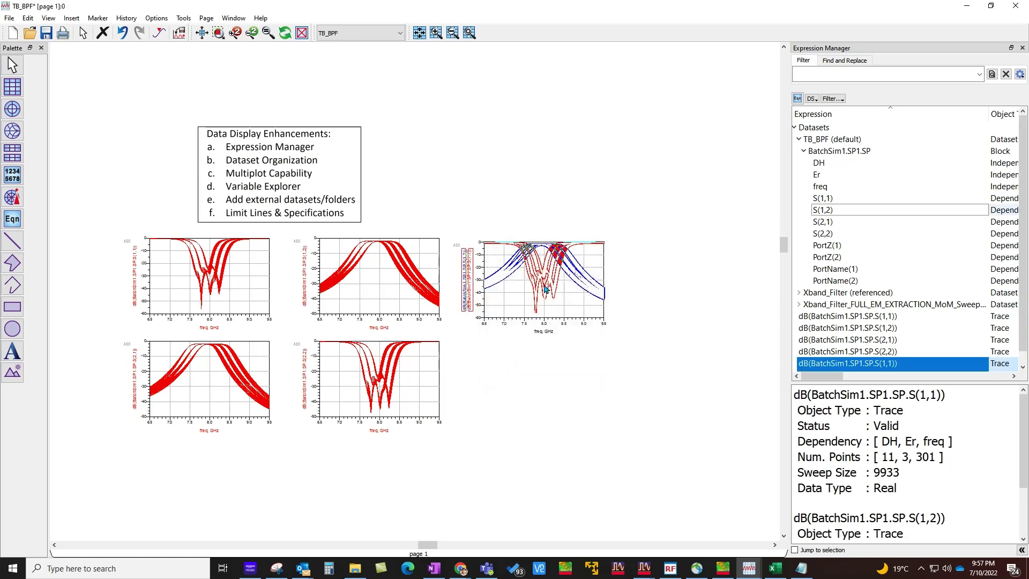
{"action": "scroll", "coordinate": [441, 294], "scroll_direction": "up", "scroll_amount": 2}
{"action": "scroll", "coordinate": [407, 292], "scroll_direction": "up", "scroll_amount": 1}
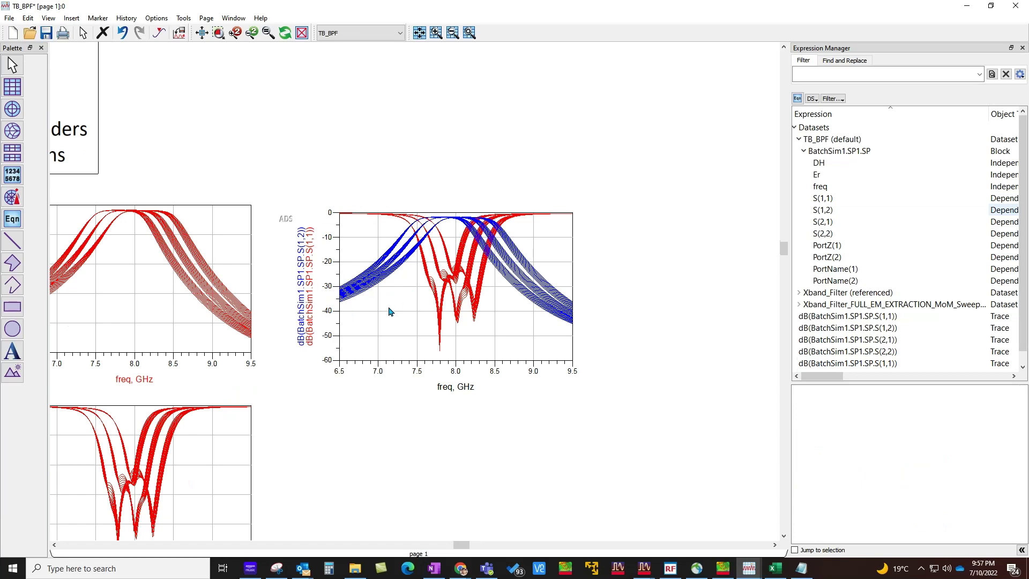
{"action": "left_click", "coordinate": [202, 34]}
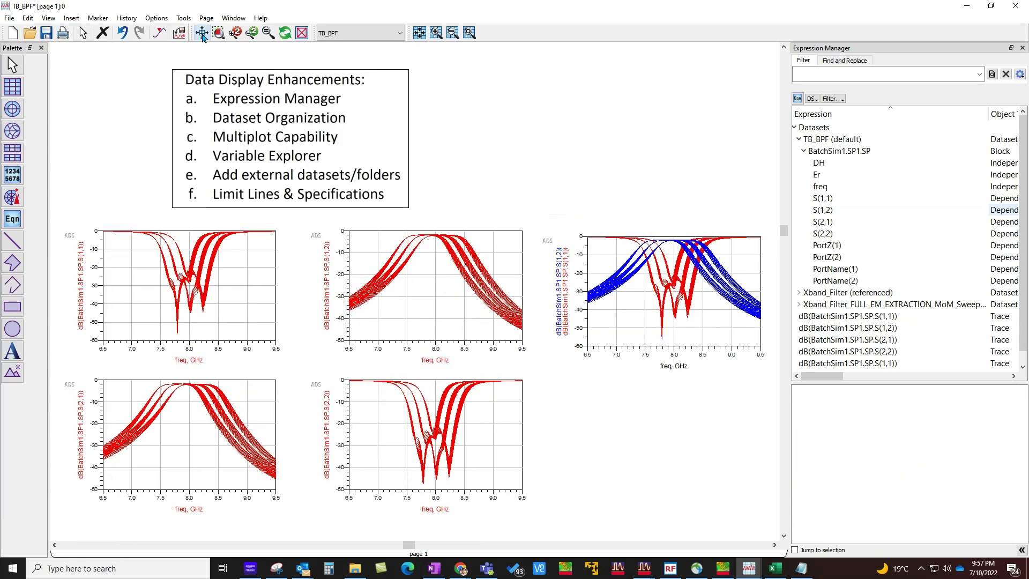
{"action": "left_click", "coordinate": [611, 339]}
{"action": "key", "text": "Delete"}
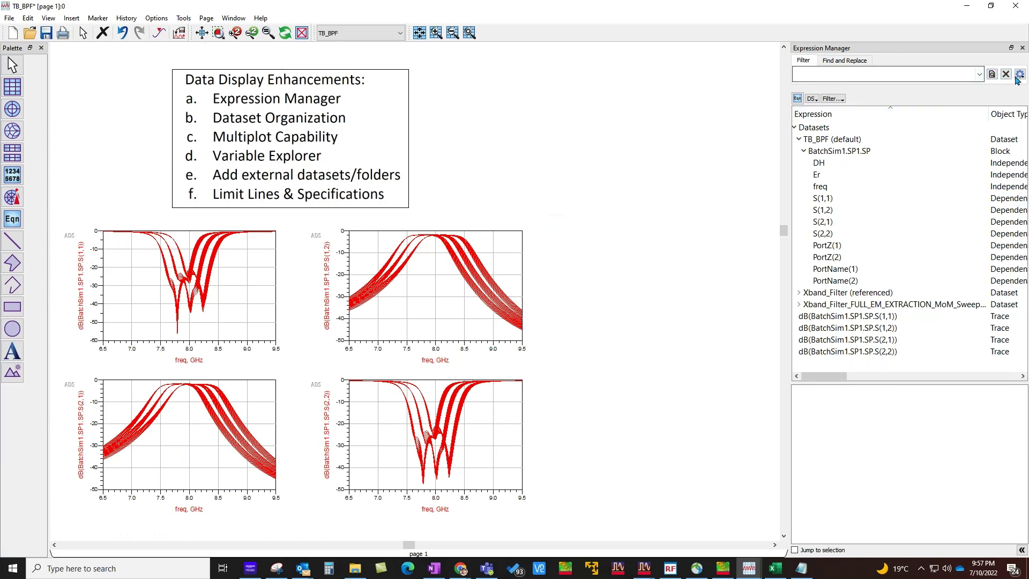
{"action": "left_click", "coordinate": [1020, 74]}
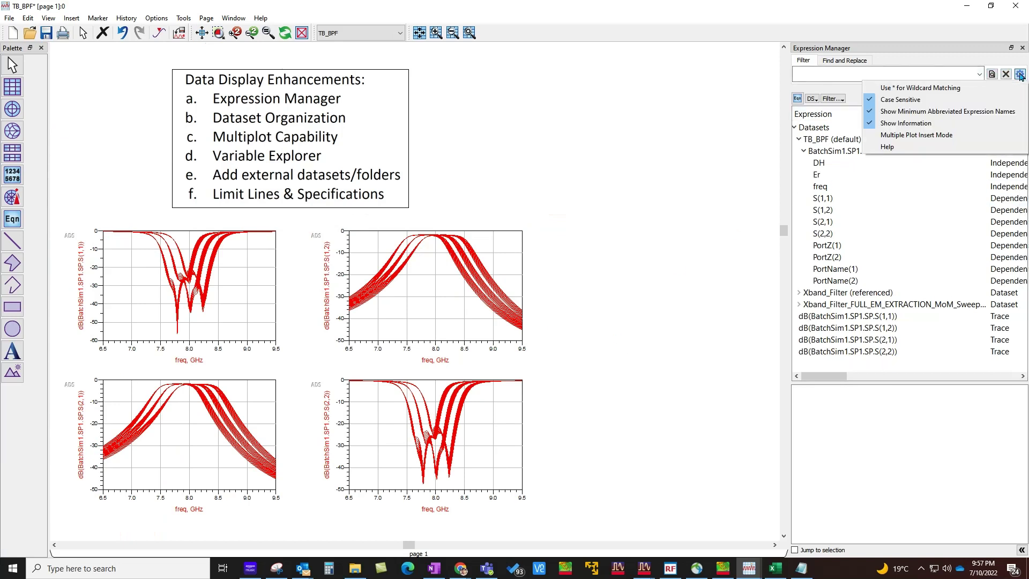
{"action": "left_click", "coordinate": [892, 135]}
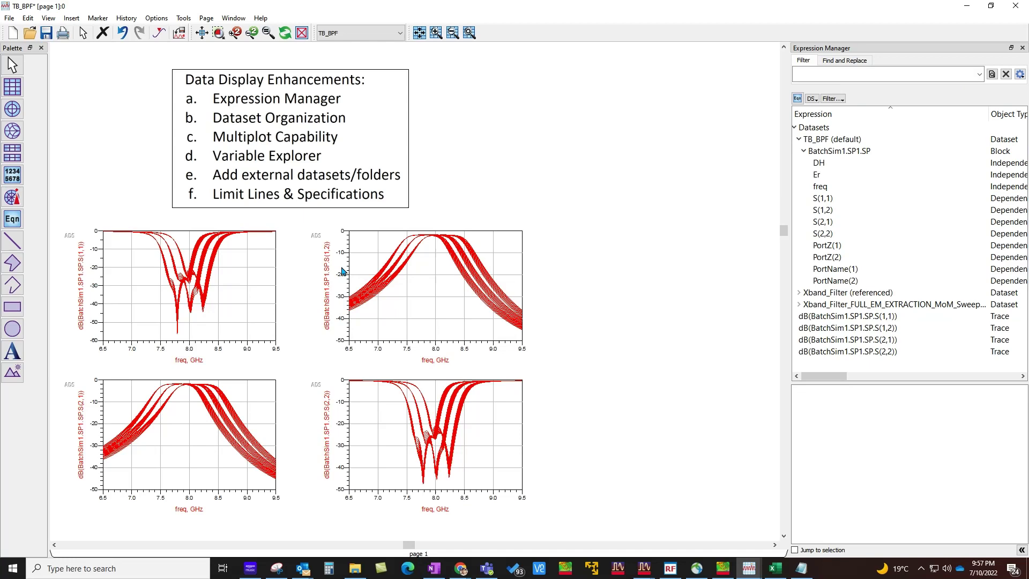
{"action": "left_click_drag", "start_coordinate": [310, 281], "coordinate": [379, 273]}
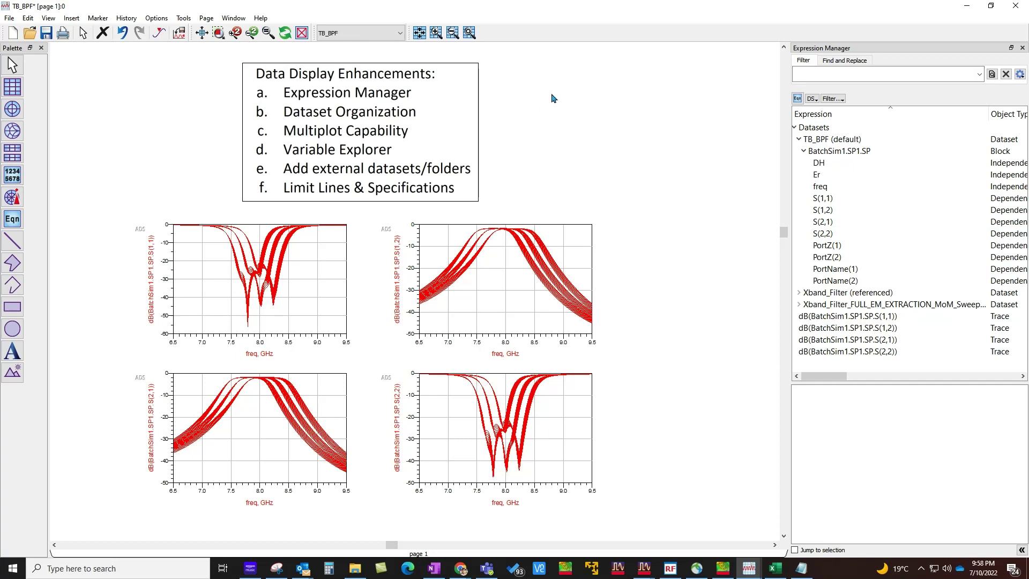
Place the equation myvar=mag(S11) on the page beside the text box.
{"action": "left_click", "coordinate": [12, 219]}
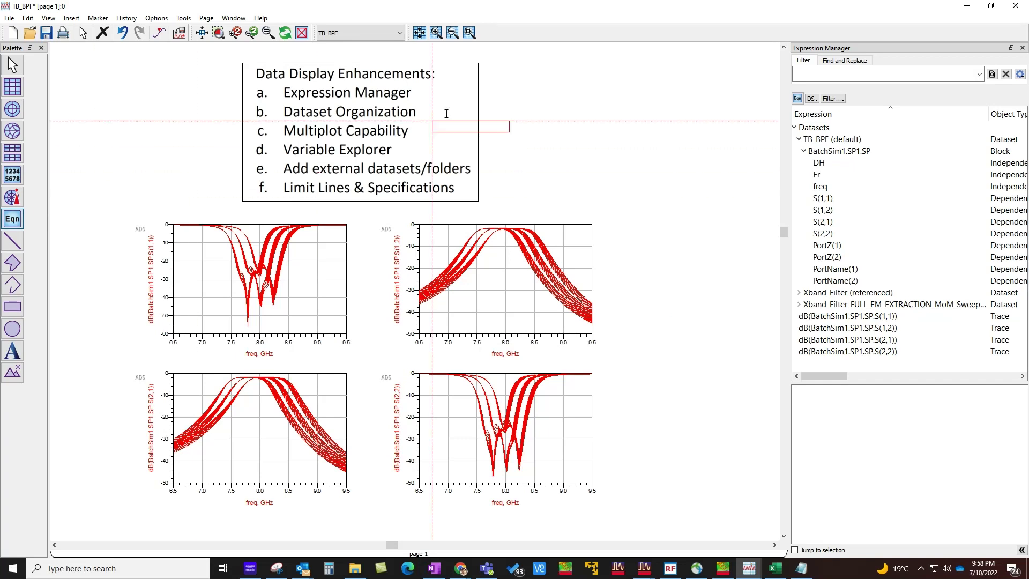
{"action": "left_click", "coordinate": [533, 86]}
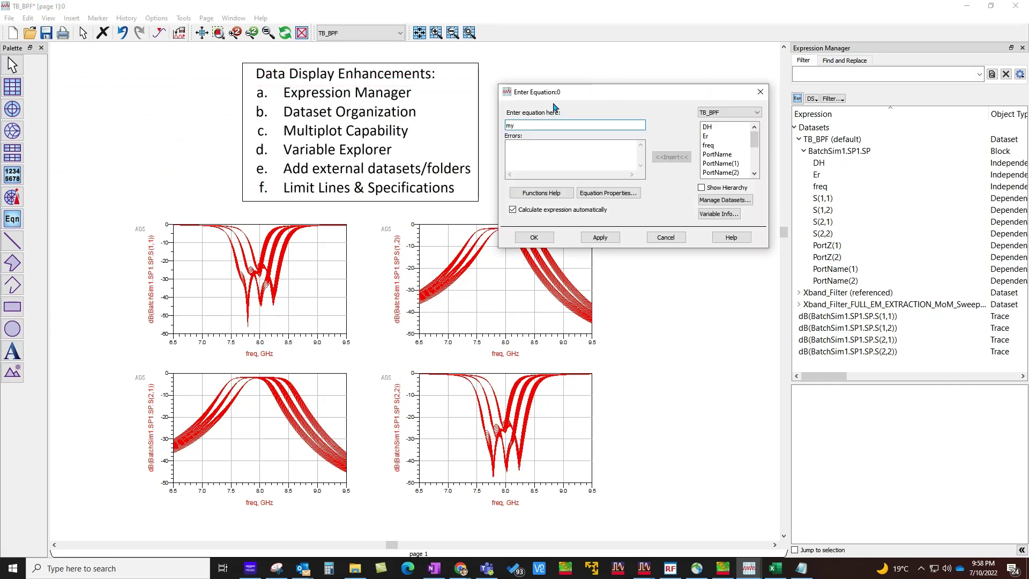
{"action": "type", "text": "myvar=mag(S11"}
{"action": "left_click", "coordinate": [541, 238]}
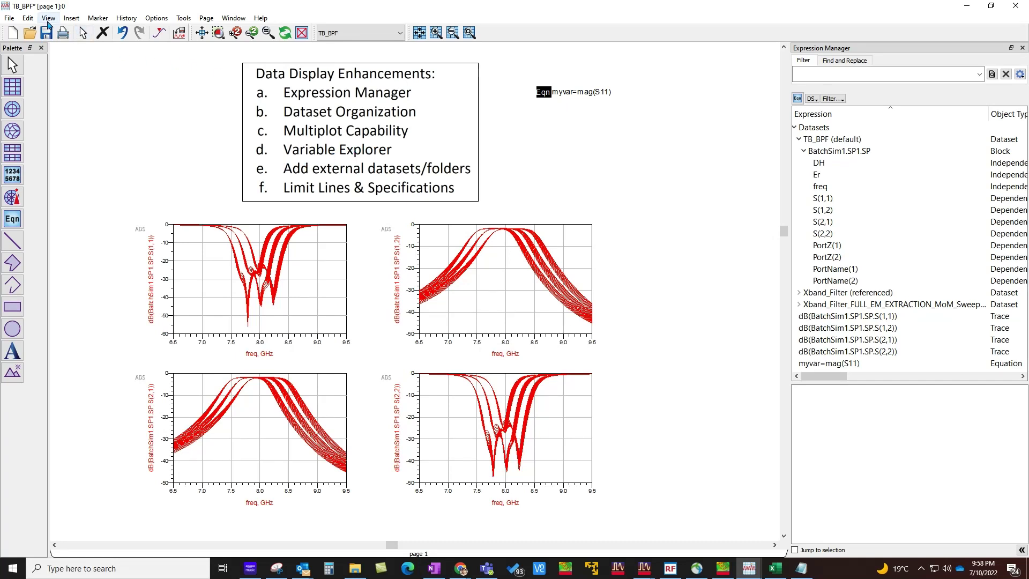
Open the Variable Explorer and tabulate the four TB_BPF S-parameters.
{"action": "left_click", "coordinate": [49, 19]}
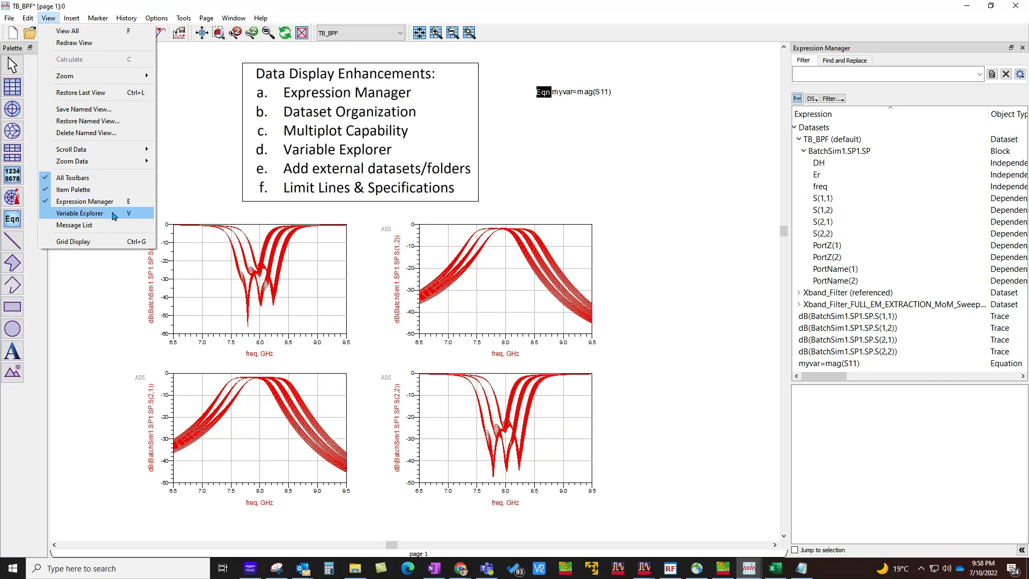
{"action": "left_click", "coordinate": [94, 216]}
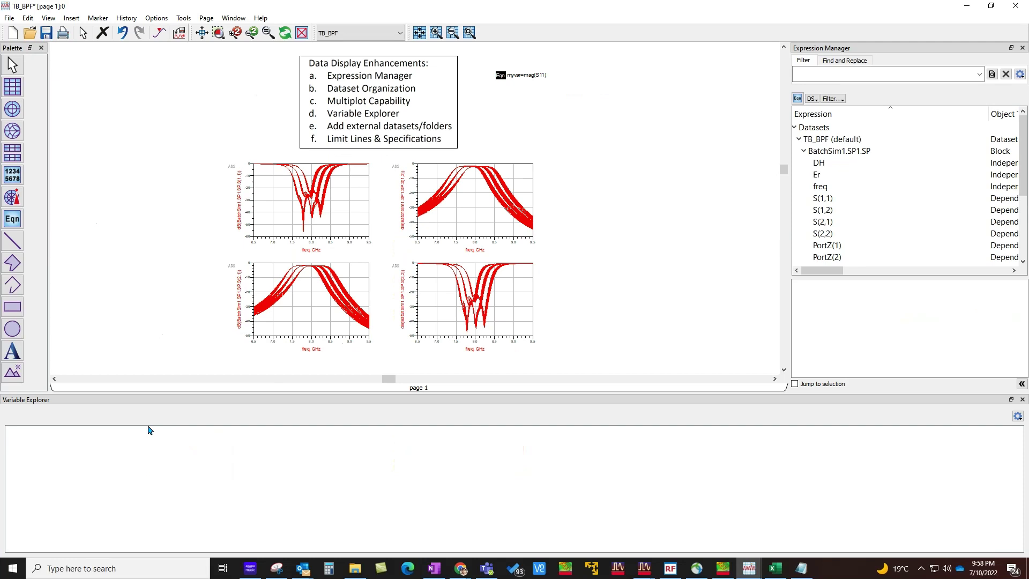
{"action": "left_click", "coordinate": [202, 32]}
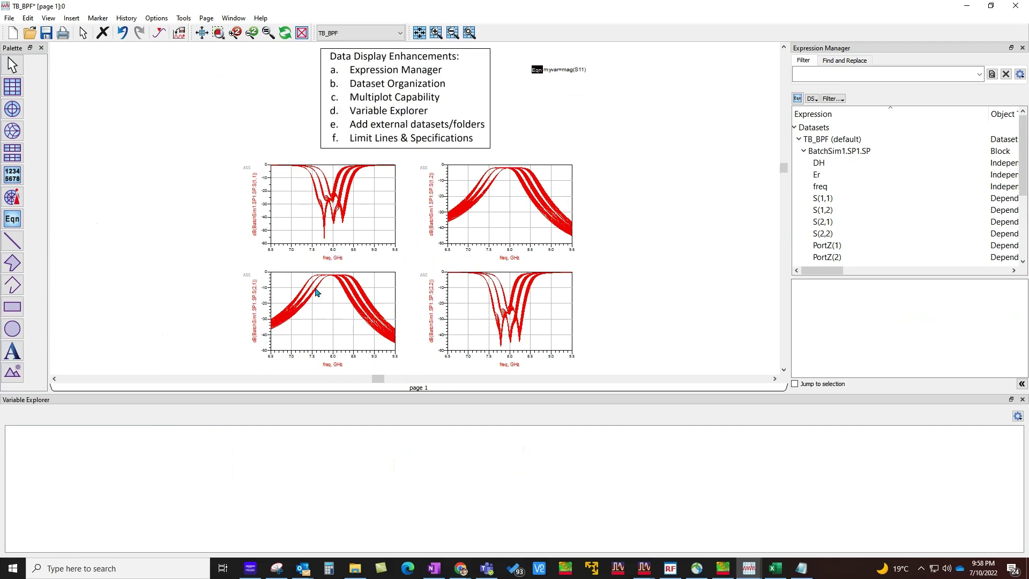
{"action": "left_click", "coordinate": [825, 198]}
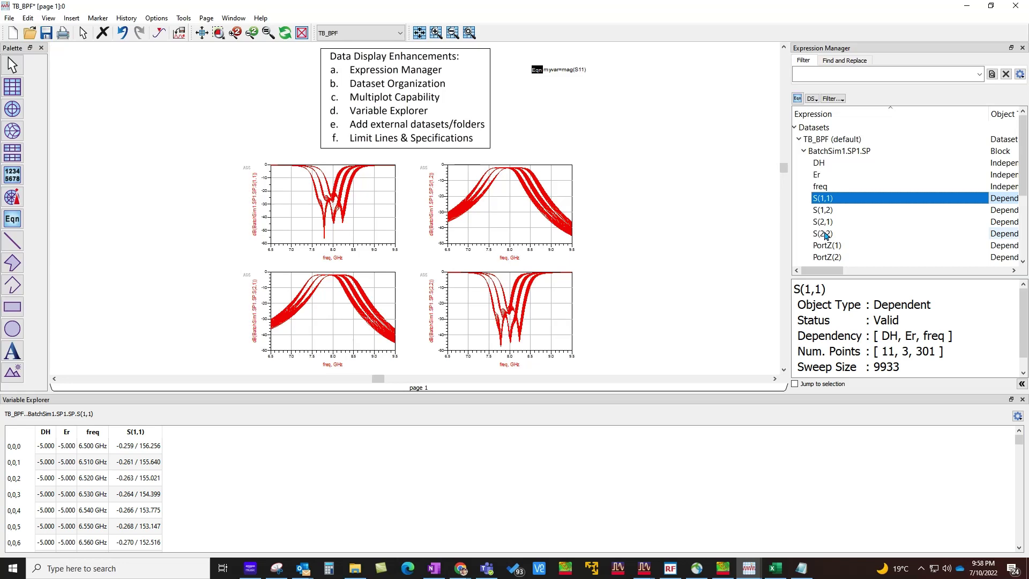
{"action": "left_click_drag", "start_coordinate": [825, 236], "coordinate": [833, 203]}
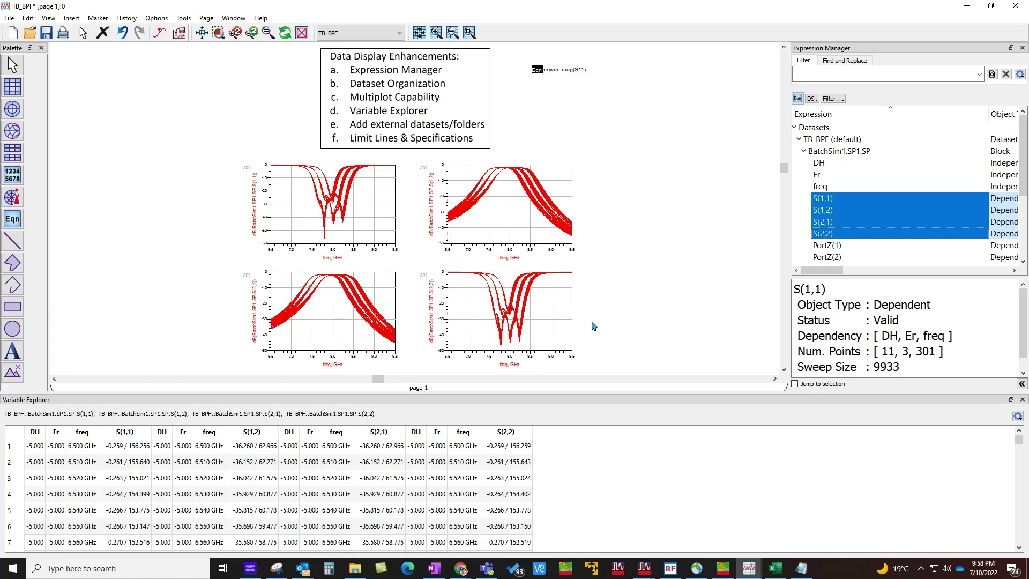
Inspect the myvar equation values, then show the S(1,1) table against DH, Er and freq.
{"action": "scroll", "coordinate": [834, 194], "scroll_direction": "down", "scroll_amount": 3}
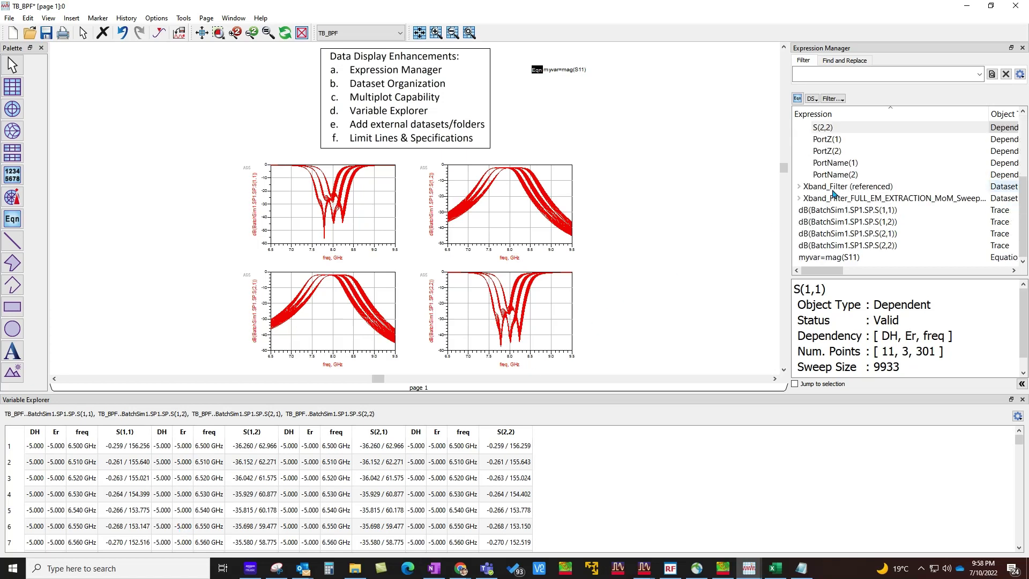
{"action": "left_click", "coordinate": [813, 258]}
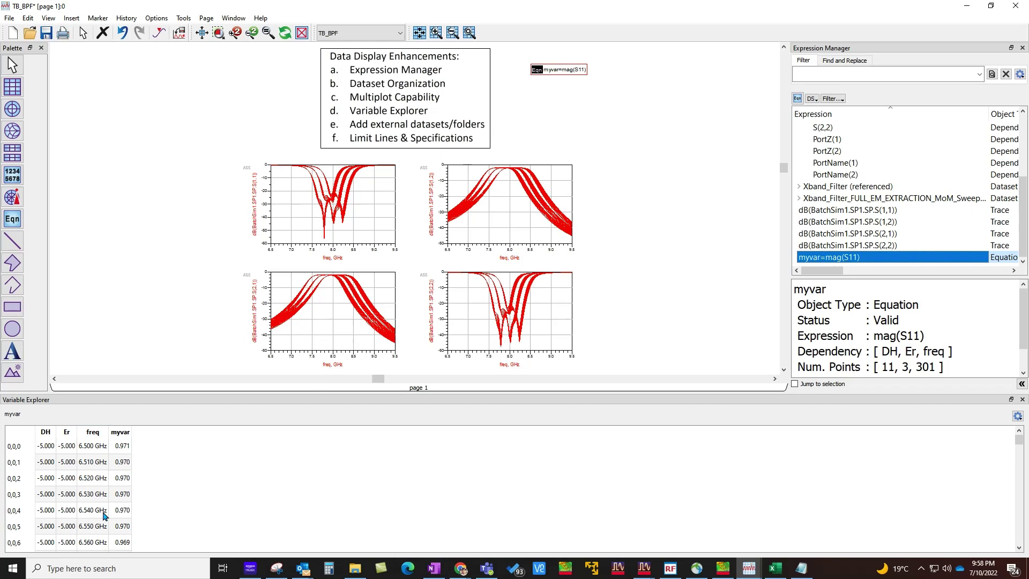
{"action": "scroll", "coordinate": [854, 199], "scroll_direction": "up", "scroll_amount": 3}
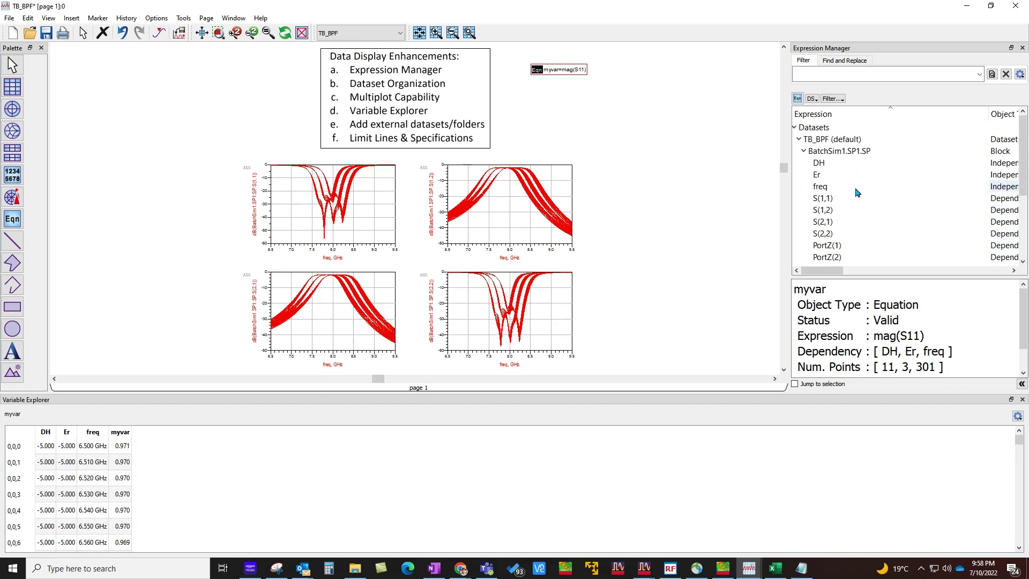
{"action": "left_click", "coordinate": [816, 198]}
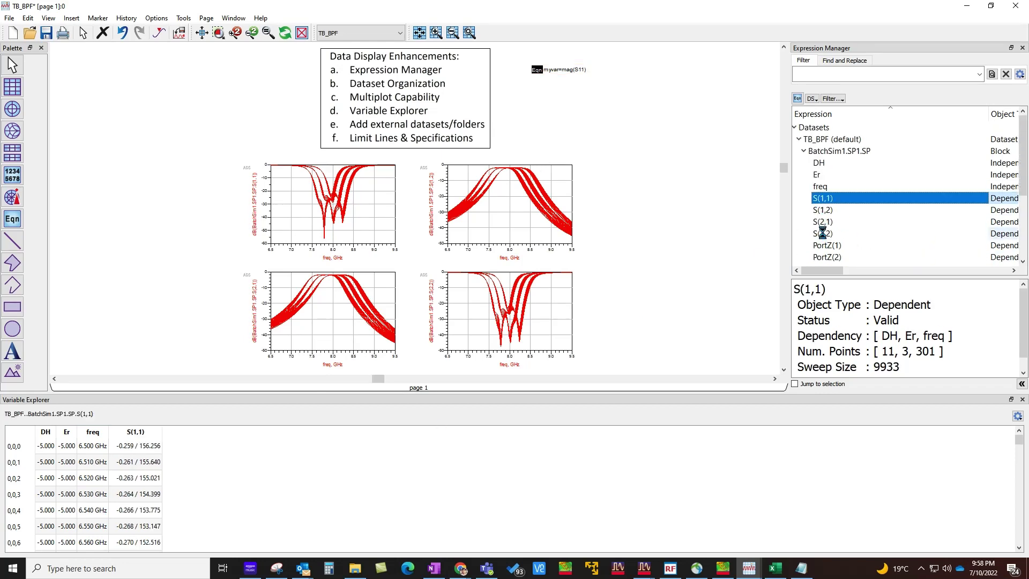
Show S(1,1) through S(2,2) side by side, copy the whole table and bring Excel forward.
{"action": "left_click", "coordinate": [824, 236], "text": "shift"}
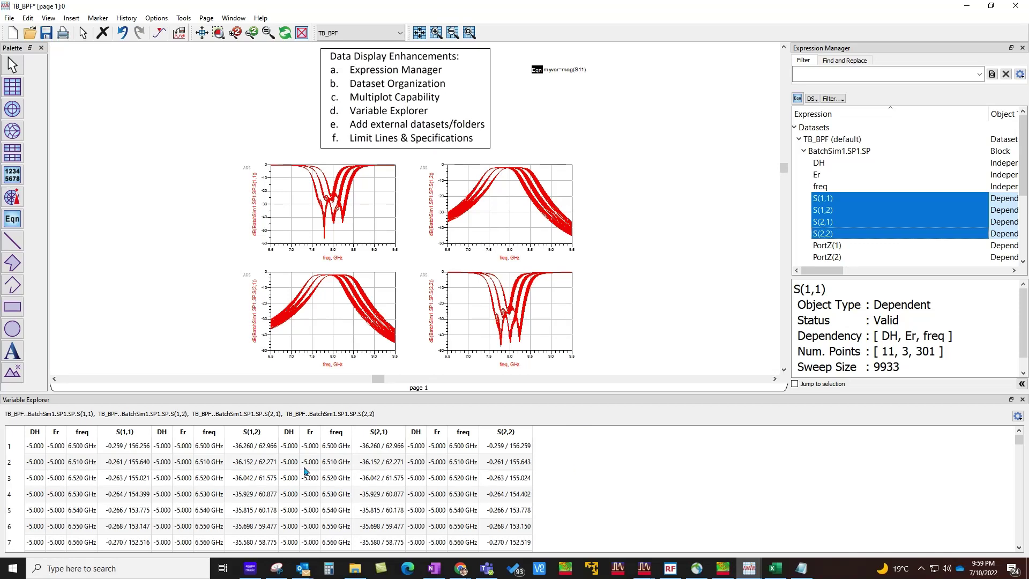
{"action": "left_click_drag", "start_coordinate": [37, 447], "coordinate": [244, 514]}
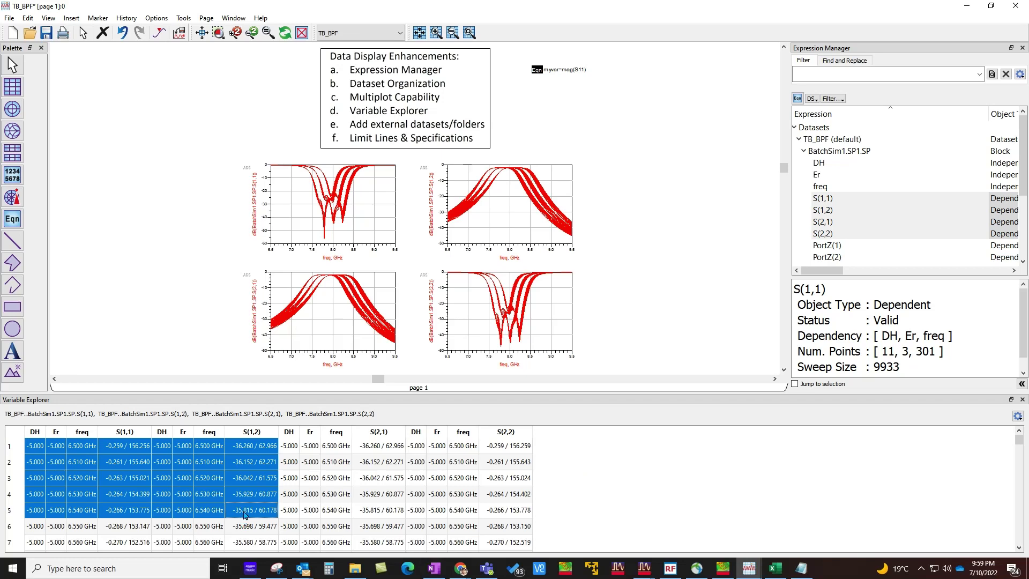
{"action": "left_click", "coordinate": [360, 478]}
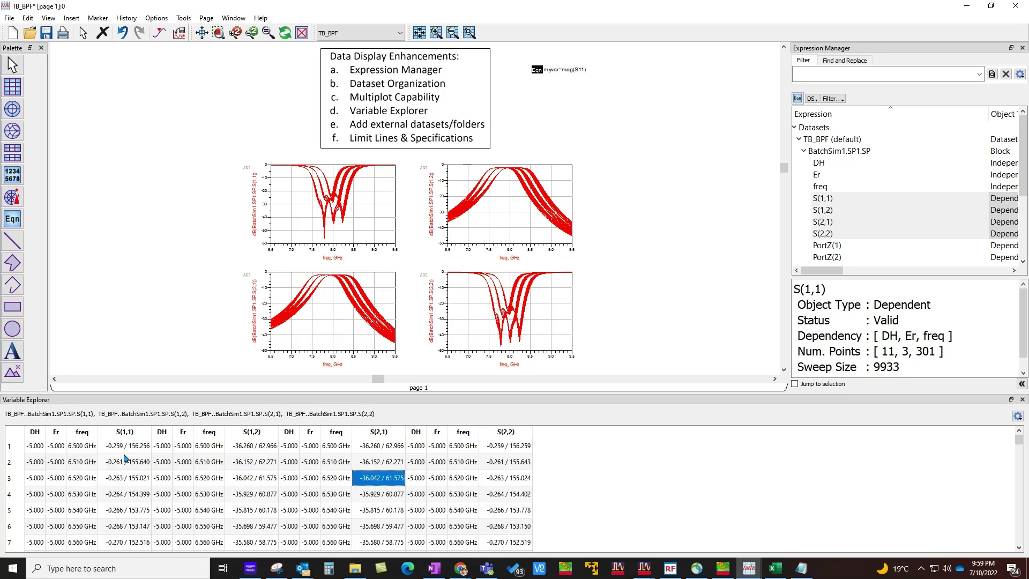
{"action": "key", "text": "ctrl+a"}
{"action": "right_click", "coordinate": [139, 460]}
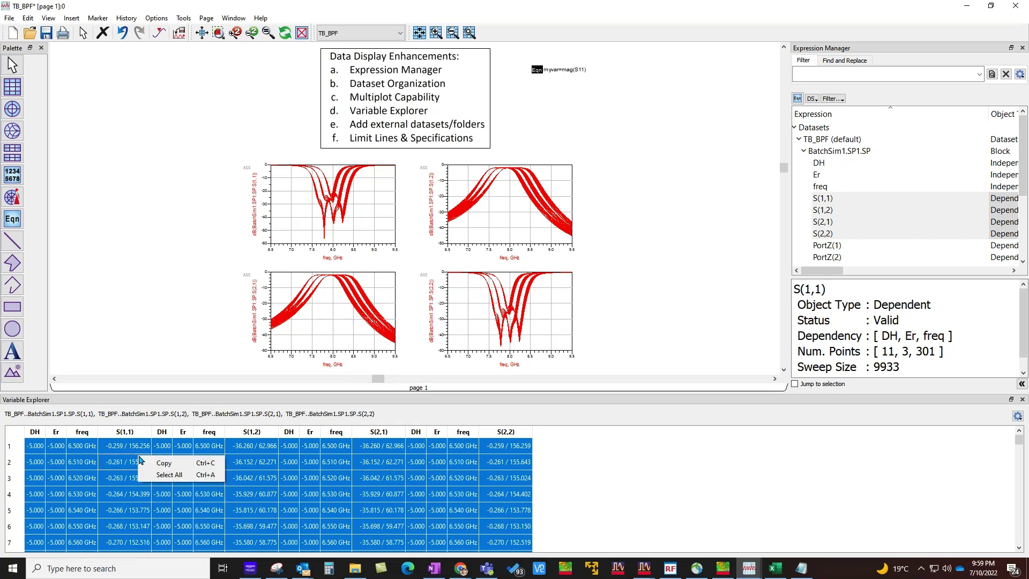
{"action": "left_click", "coordinate": [168, 470]}
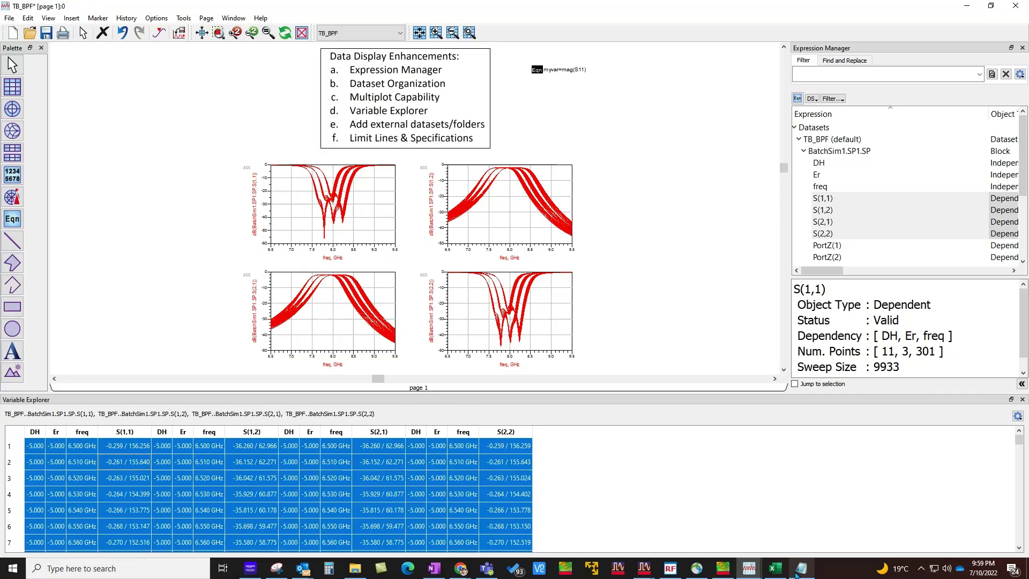
{"action": "left_click", "coordinate": [774, 572]}
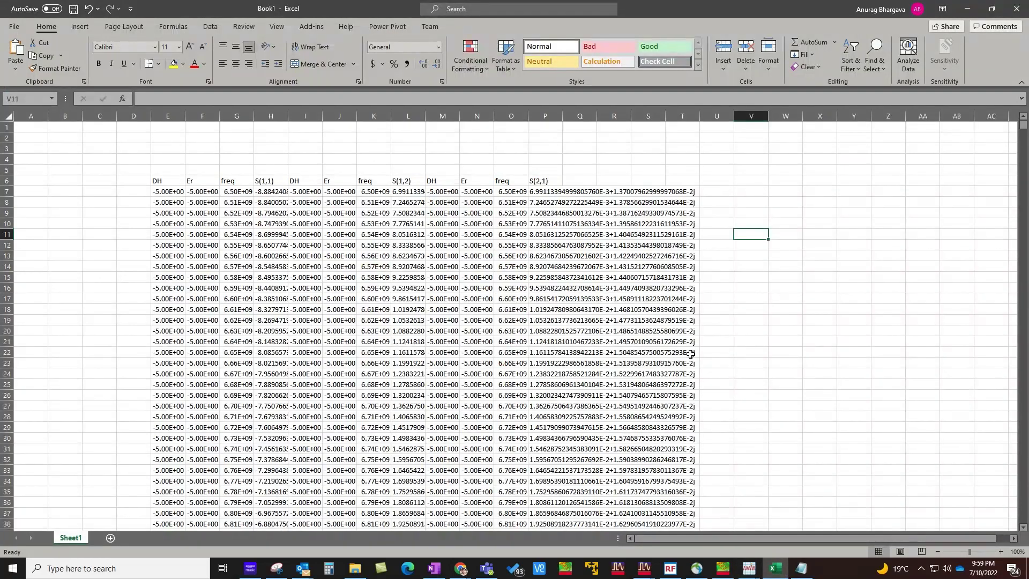
Paste the S-parameter tables at cell W7 in Book1, then return to the TB_BPF data display.
{"action": "left_click", "coordinate": [785, 191]}
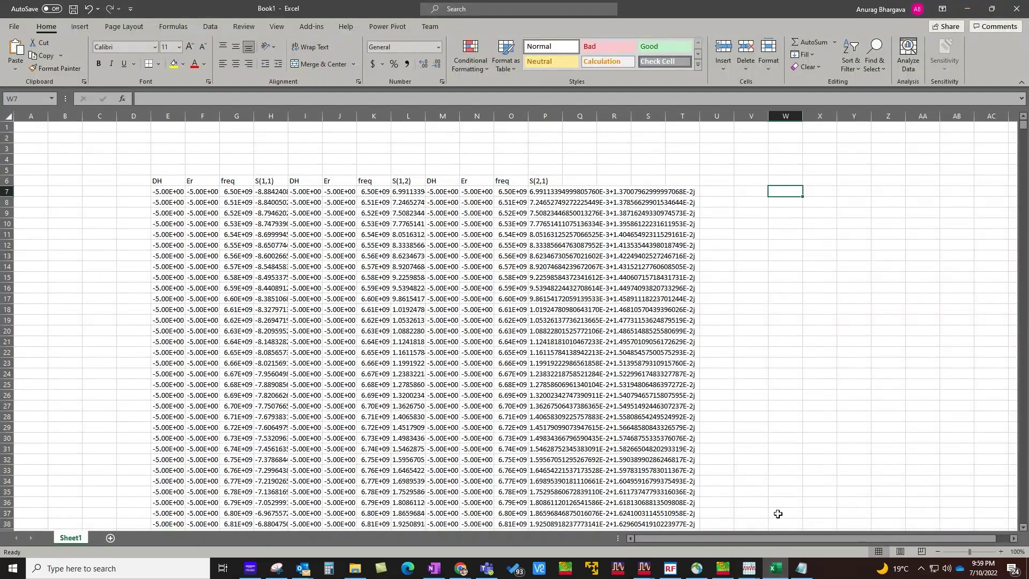
{"action": "left_click_drag", "start_coordinate": [769, 537], "coordinate": [782, 538]}
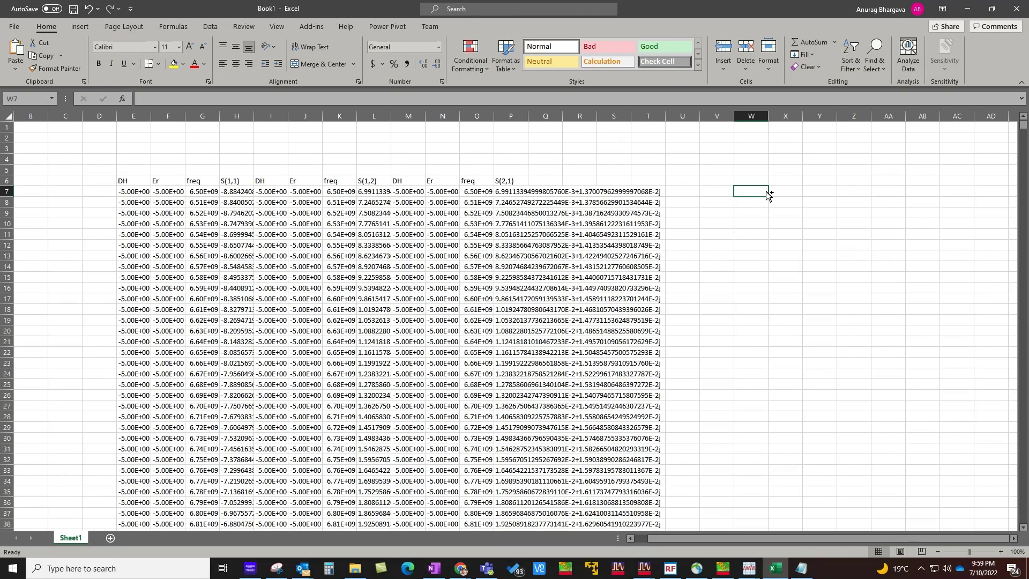
{"action": "key", "text": "ctrl+v"}
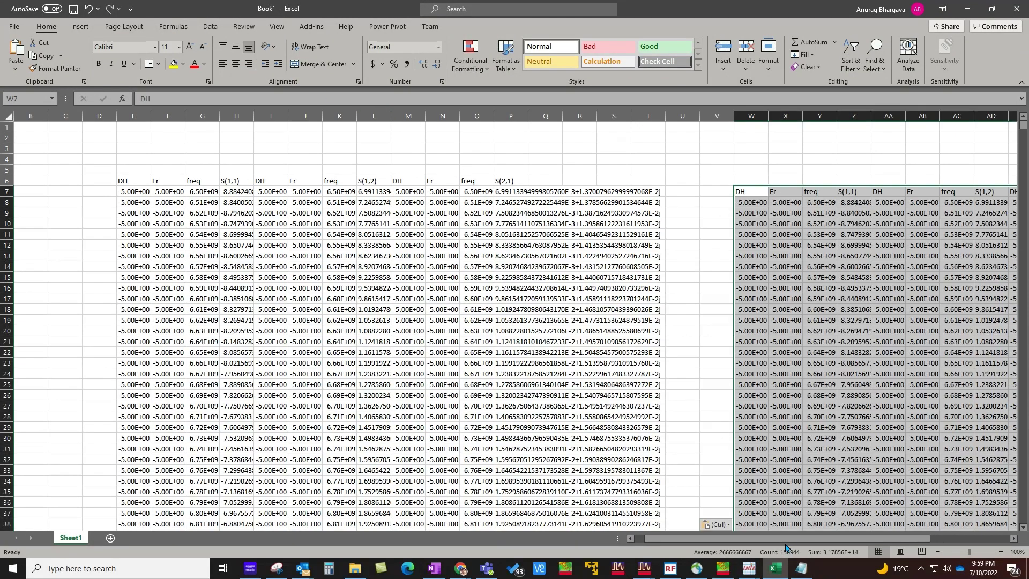
{"action": "left_click_drag", "start_coordinate": [807, 538], "coordinate": [889, 530]}
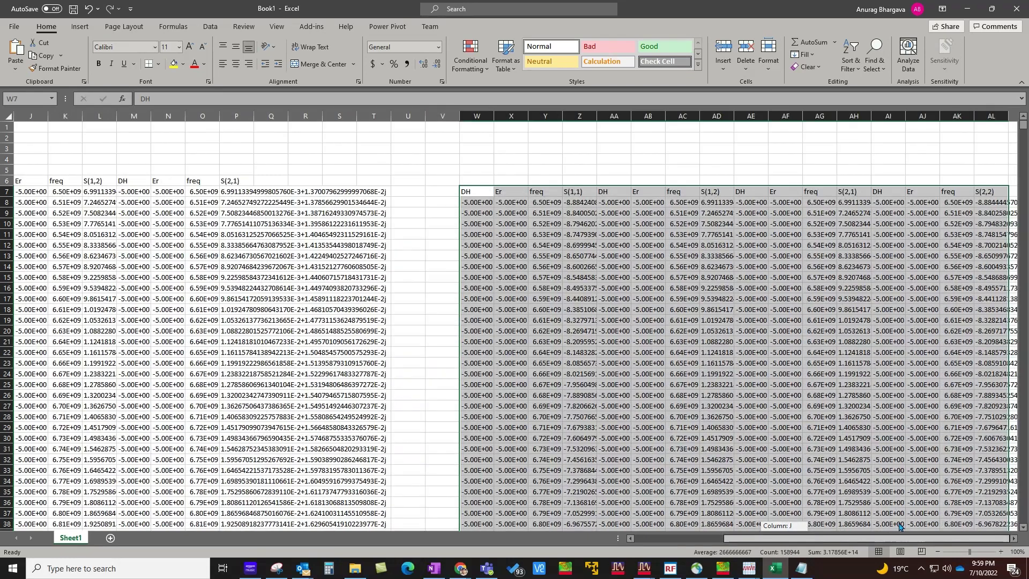
{"action": "left_click", "coordinate": [432, 313]}
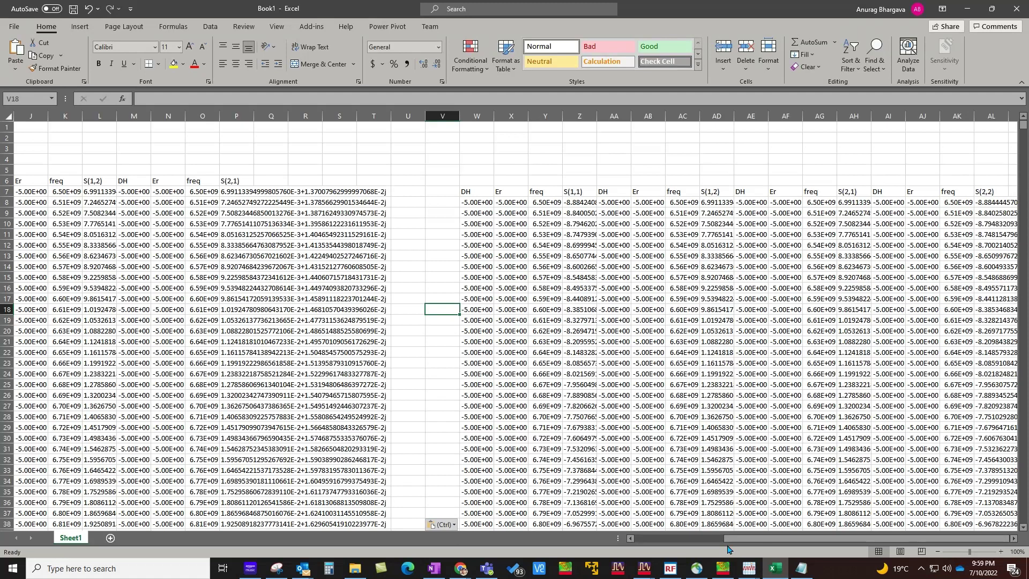
{"action": "left_click", "coordinate": [748, 568]}
{"action": "left_click", "coordinate": [761, 514]}
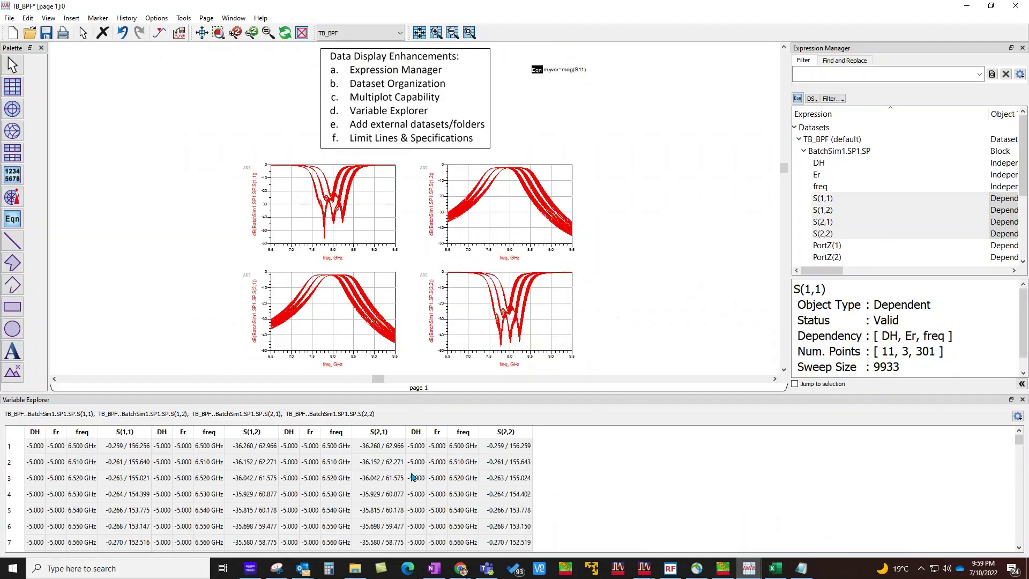
Close the Variable Explorer and collapse the BatchSim1.SP1.SP and TB_BPF nodes in Datasets.
{"action": "left_click", "coordinate": [1024, 401]}
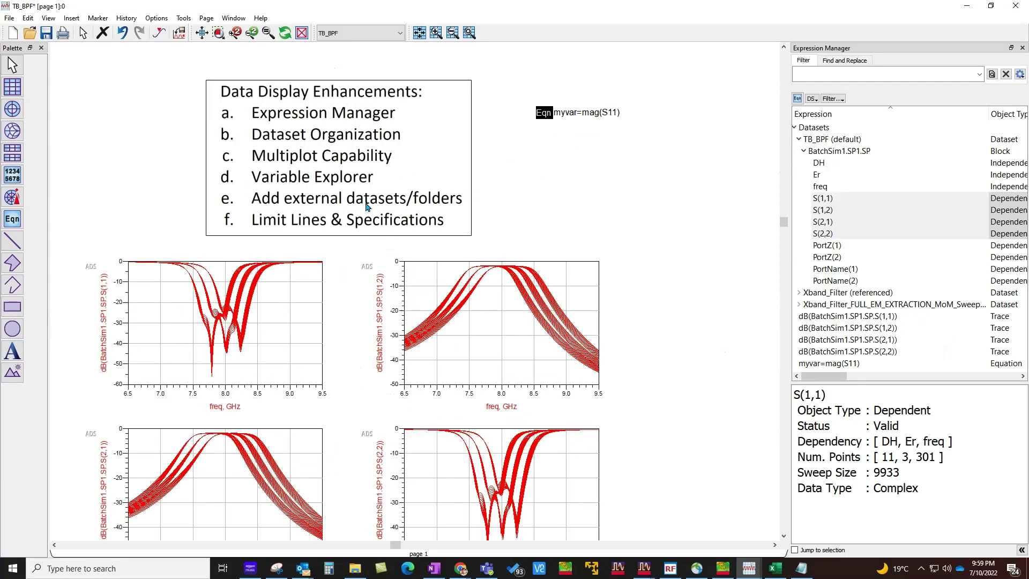
{"action": "left_click", "coordinate": [796, 128]}
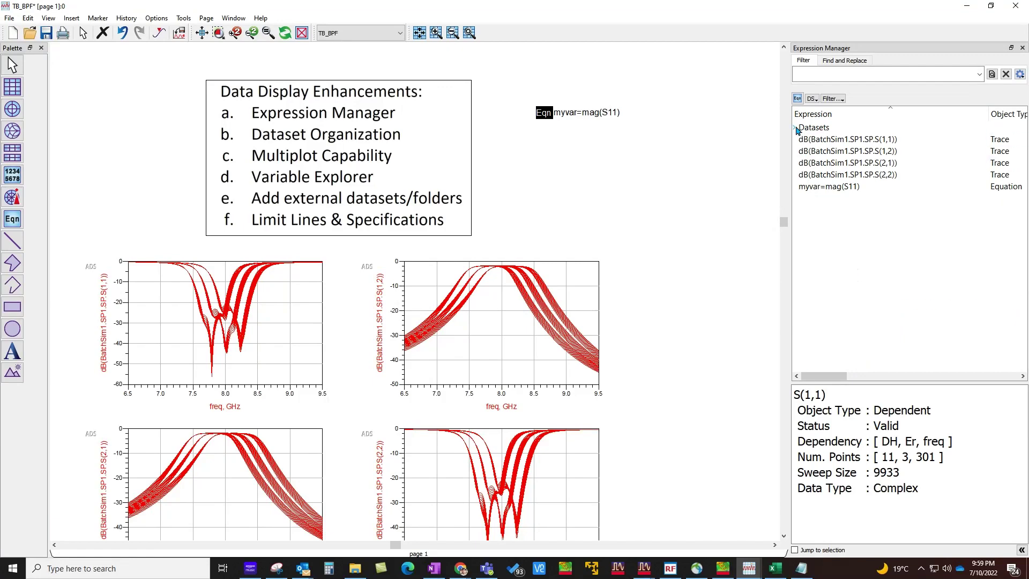
{"action": "left_click", "coordinate": [795, 130]}
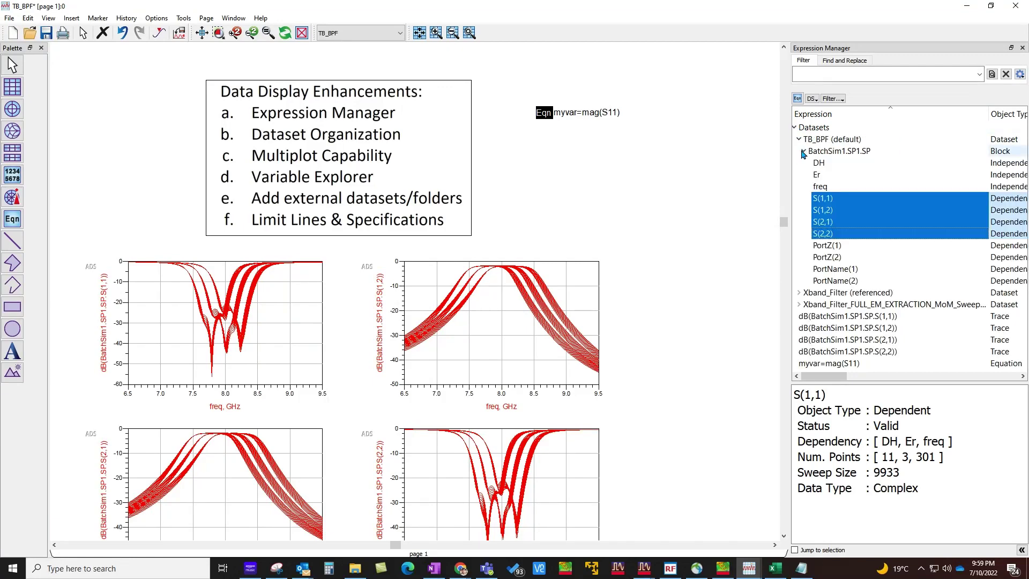
{"action": "left_click", "coordinate": [806, 153]}
{"action": "left_click", "coordinate": [805, 153]}
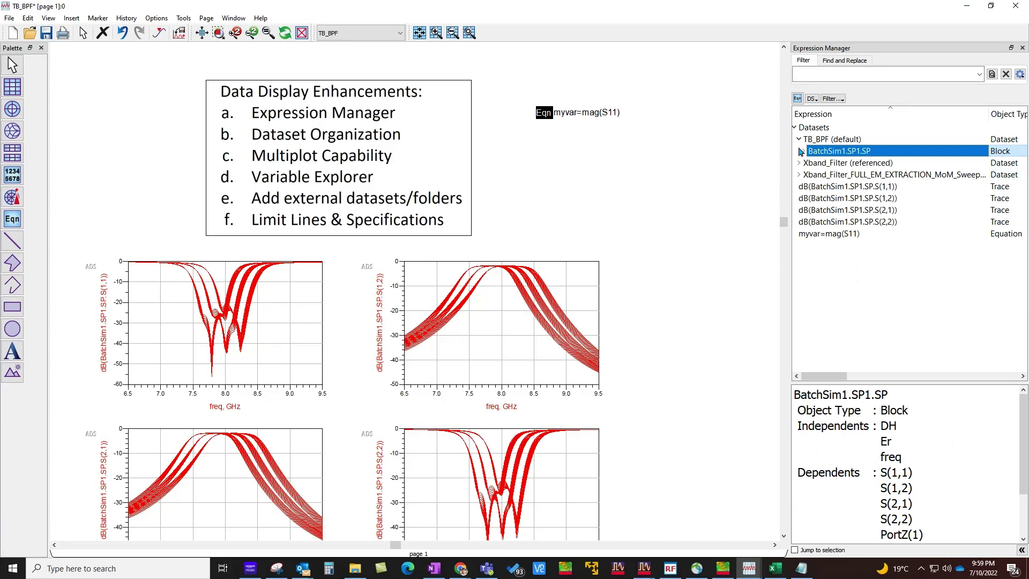
{"action": "left_click", "coordinate": [799, 140]}
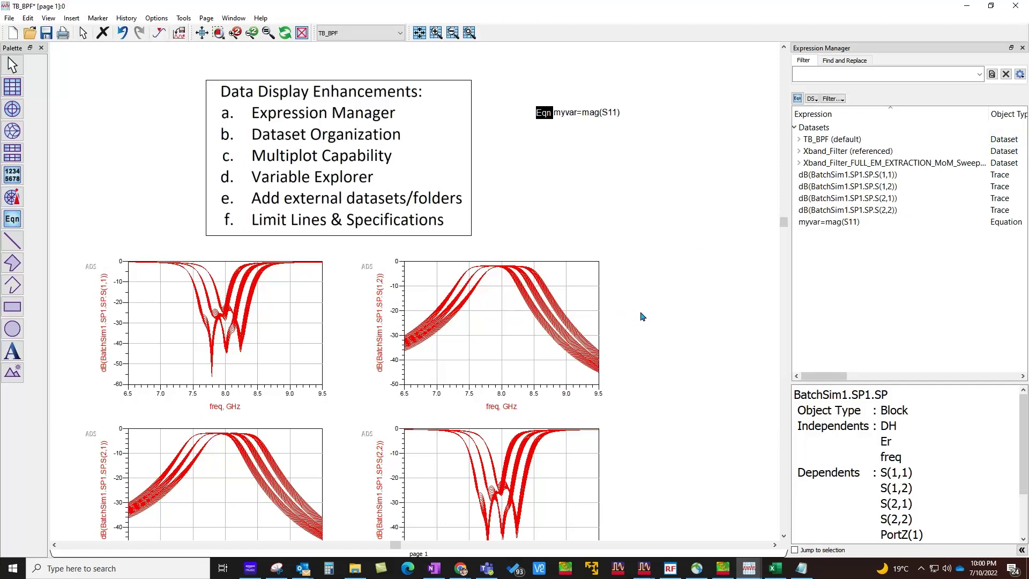
Add the project's data folder under Datasets and expand it to list its 13 datasets.
{"action": "right_click", "coordinate": [816, 132]}
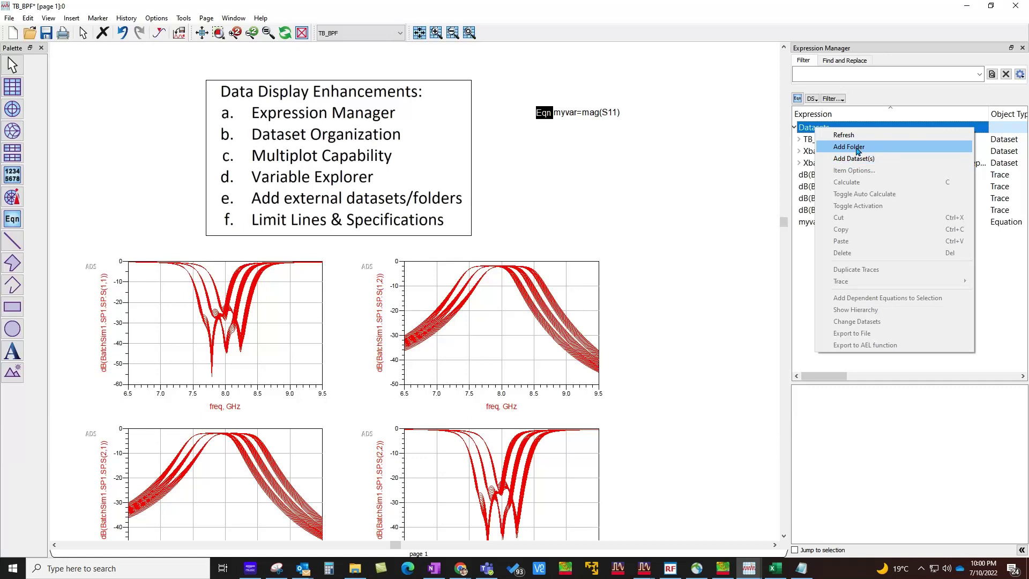
{"action": "left_click", "coordinate": [858, 150]}
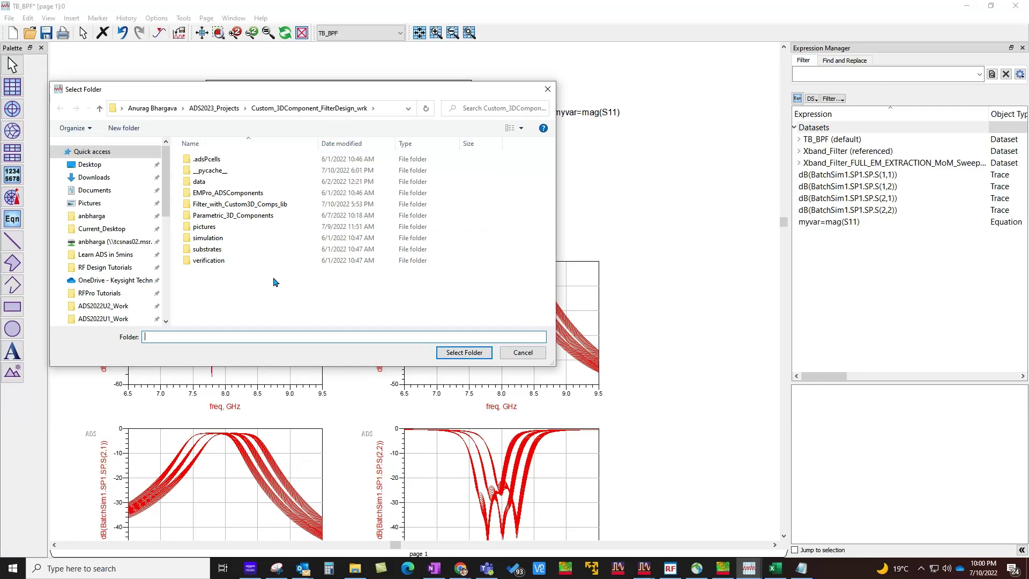
{"action": "left_click", "coordinate": [198, 182]}
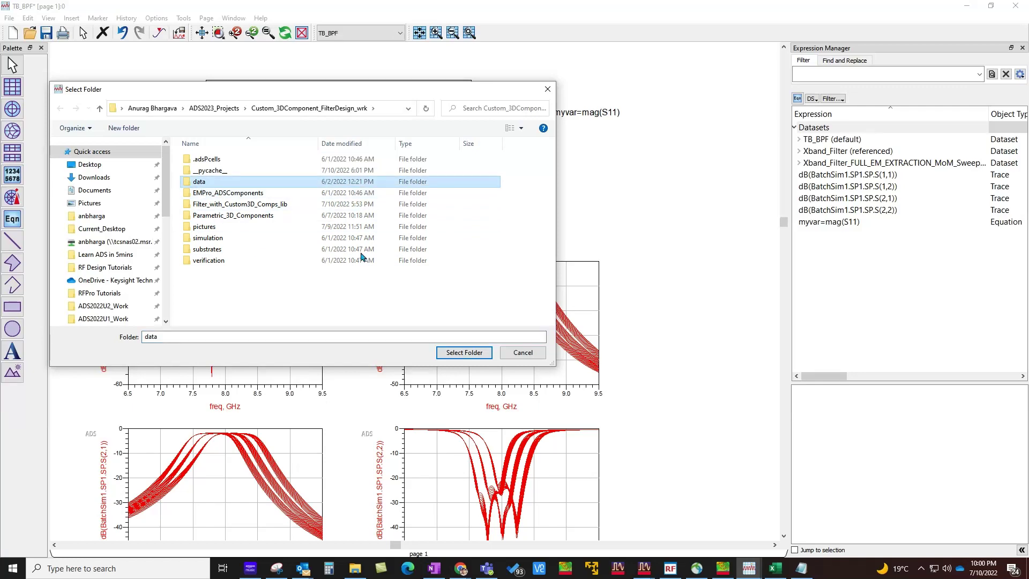
{"action": "left_click", "coordinate": [462, 352]}
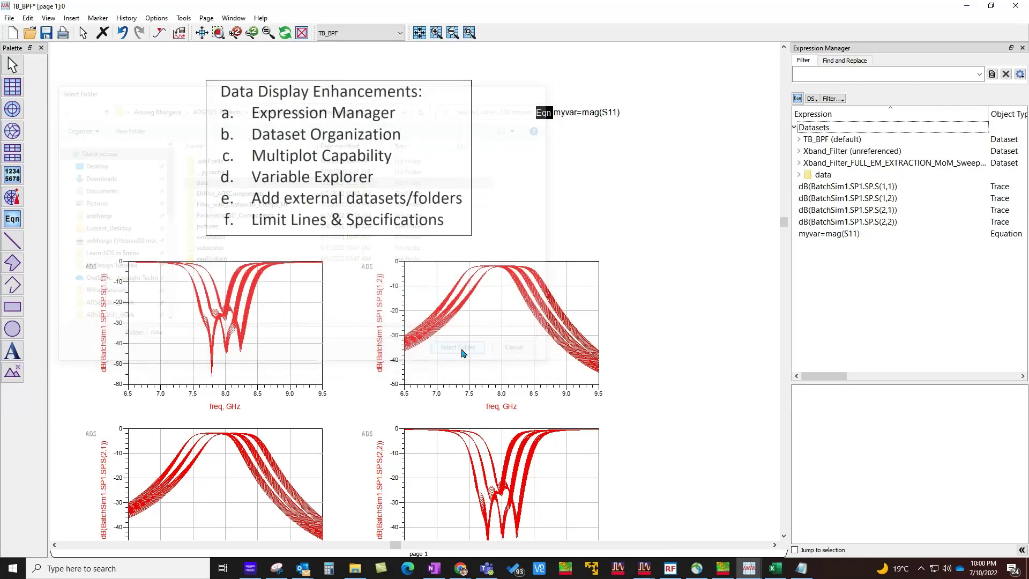
{"action": "left_click", "coordinate": [799, 175]}
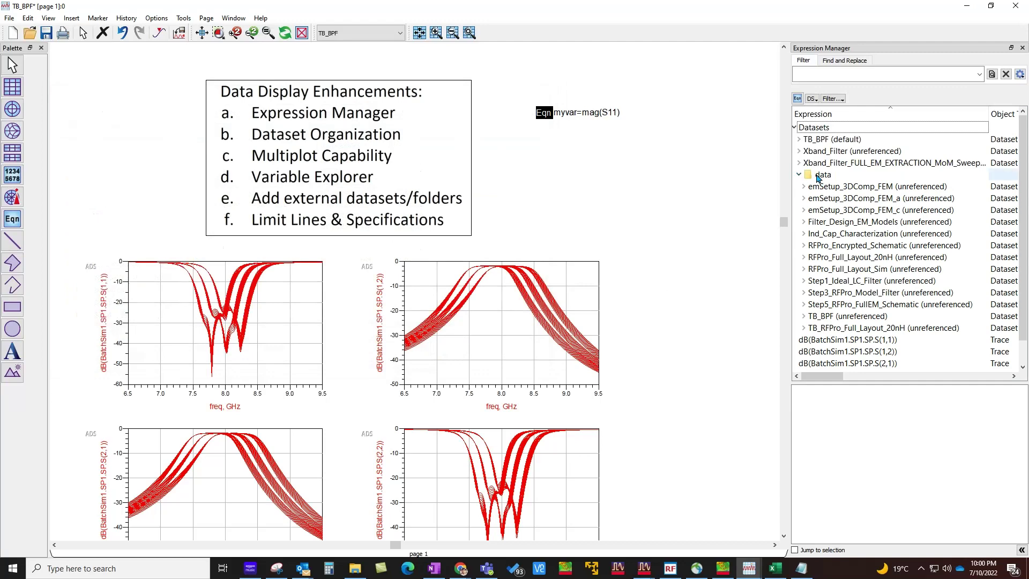
Plot Step1_Ideal_LC_Filter SP1.SP S(1,1) in dB as a trial graph.
{"action": "left_click_drag", "start_coordinate": [648, 379], "coordinate": [508, 250]}
{"action": "left_click", "coordinate": [804, 280]}
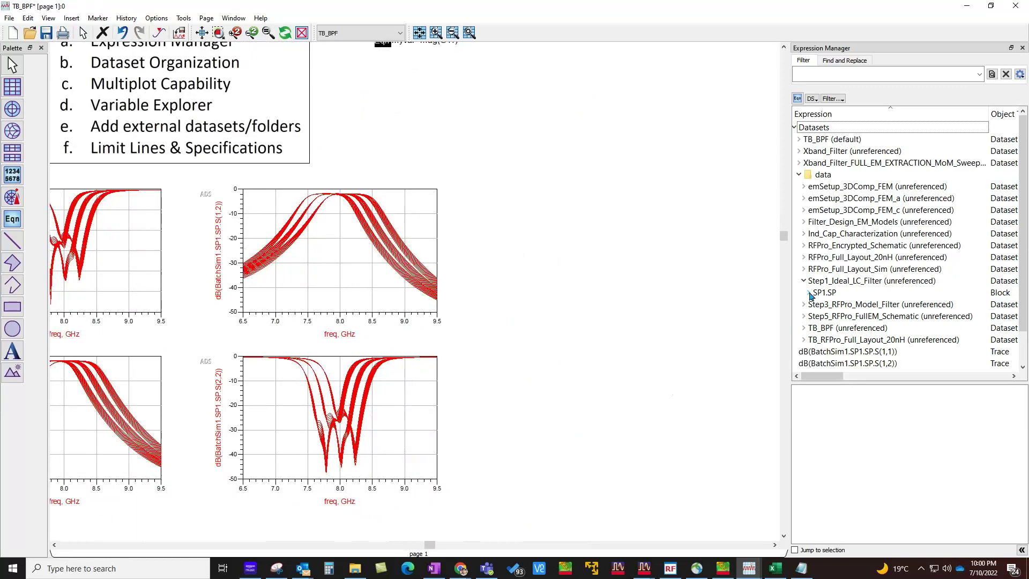
{"action": "left_click", "coordinate": [808, 292]}
{"action": "left_click_drag", "start_coordinate": [824, 321], "coordinate": [510, 195]}
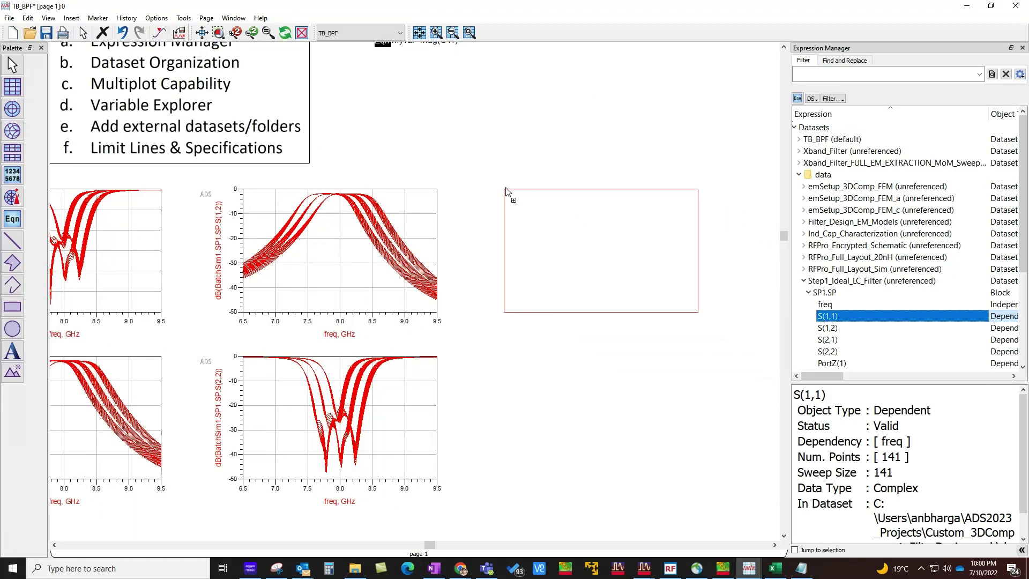
{"action": "left_click", "coordinate": [532, 325]}
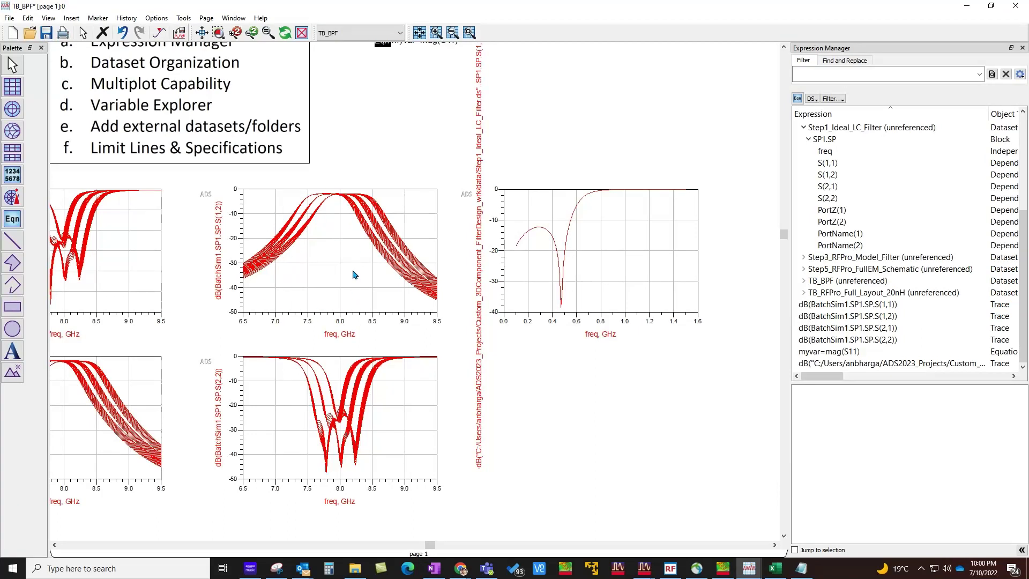
Delete the trial S(1,1) plot and collapse Step1_Ideal_LC_Filter and the data folder.
{"action": "left_click", "coordinate": [649, 267]}
{"action": "key", "text": "Delete"}
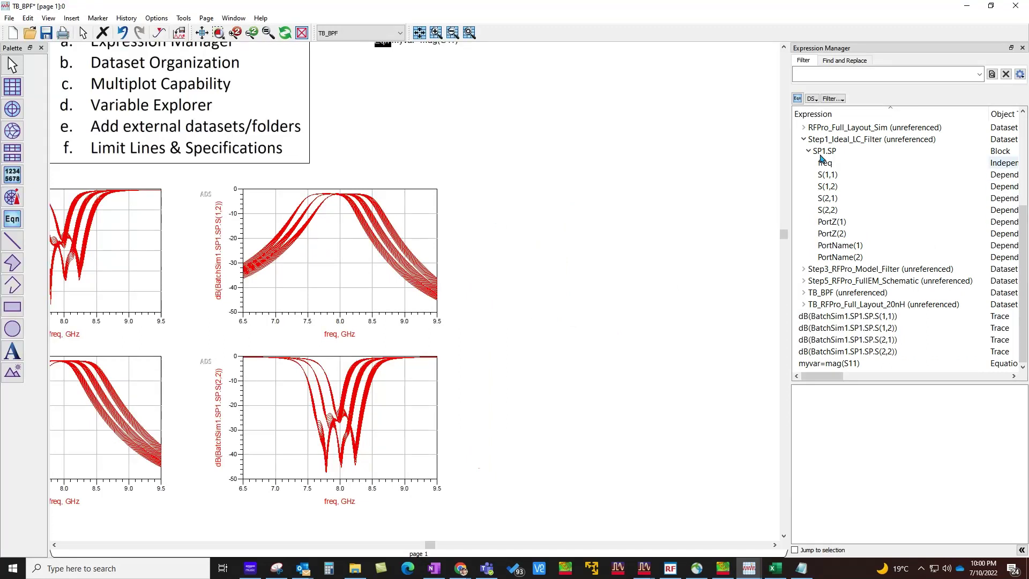
{"action": "left_click", "coordinate": [804, 140]}
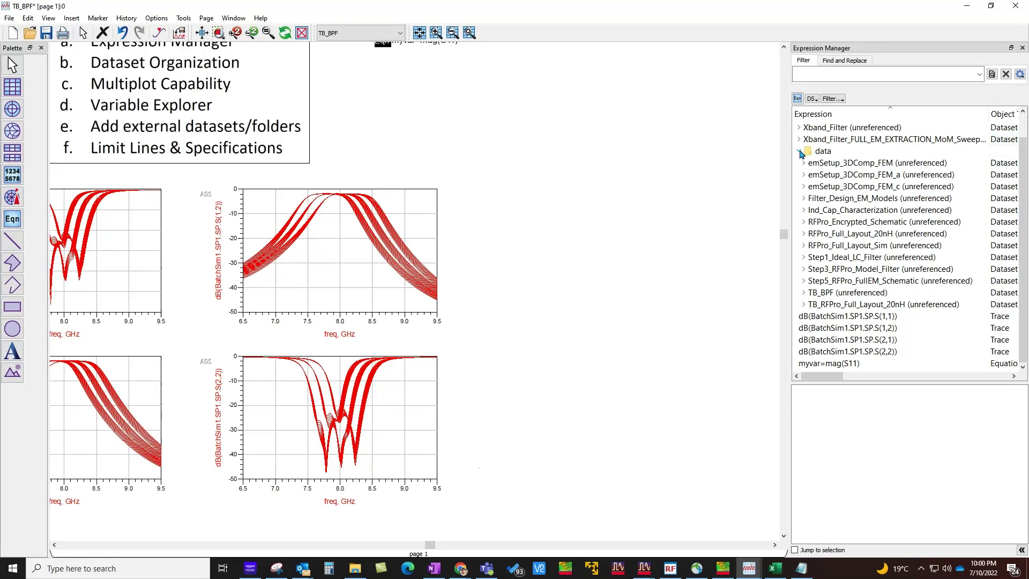
{"action": "left_click", "coordinate": [799, 152]}
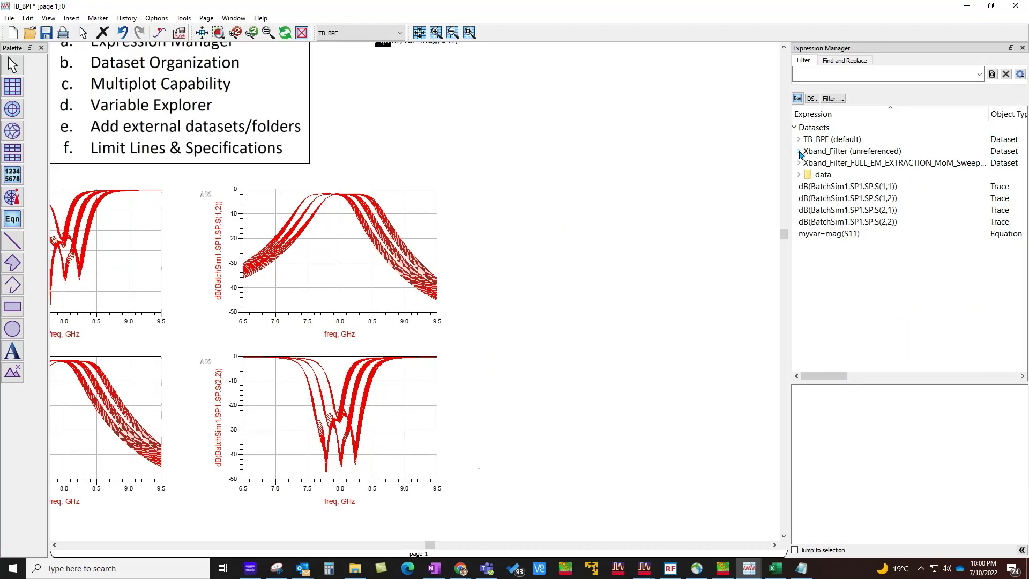
{"action": "right_click", "coordinate": [824, 177]}
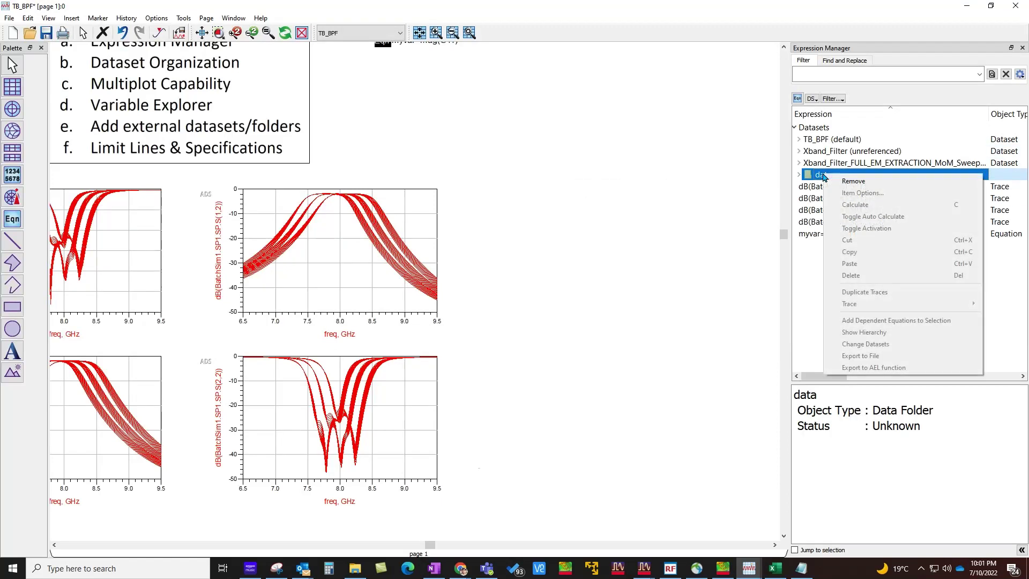
{"action": "left_click", "coordinate": [840, 183]}
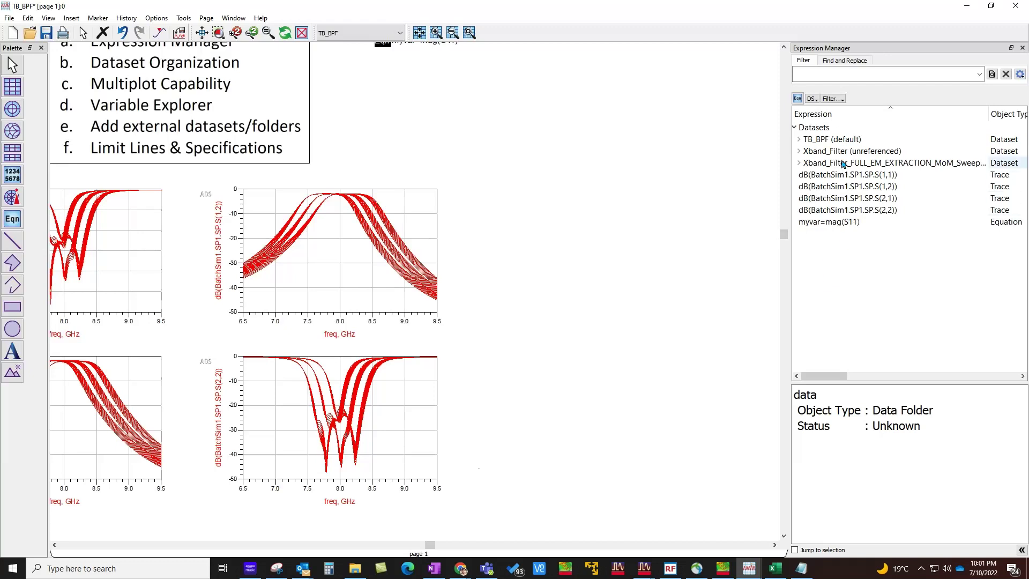
{"action": "left_click", "coordinate": [813, 102]}
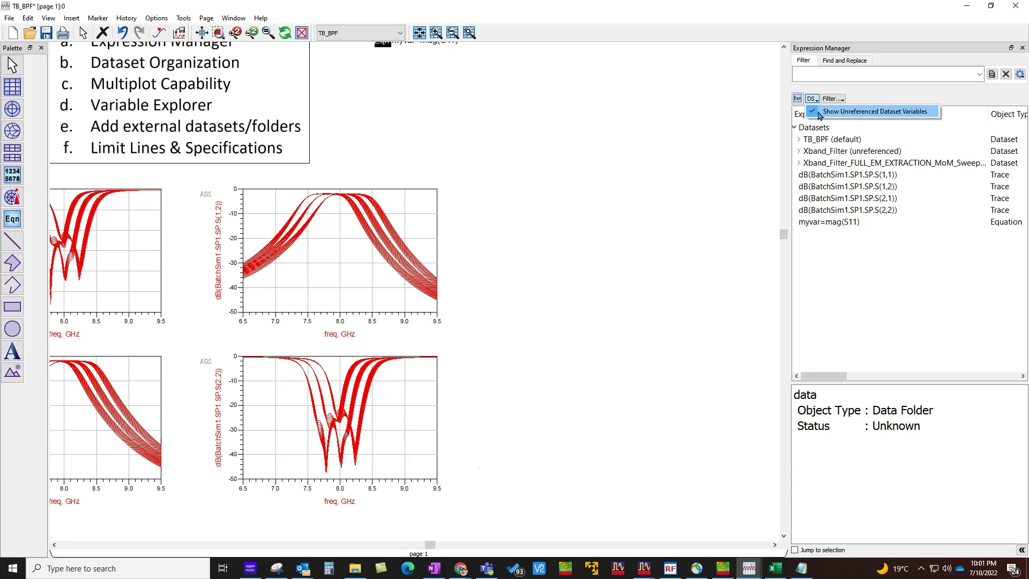
{"action": "left_click", "coordinate": [824, 114]}
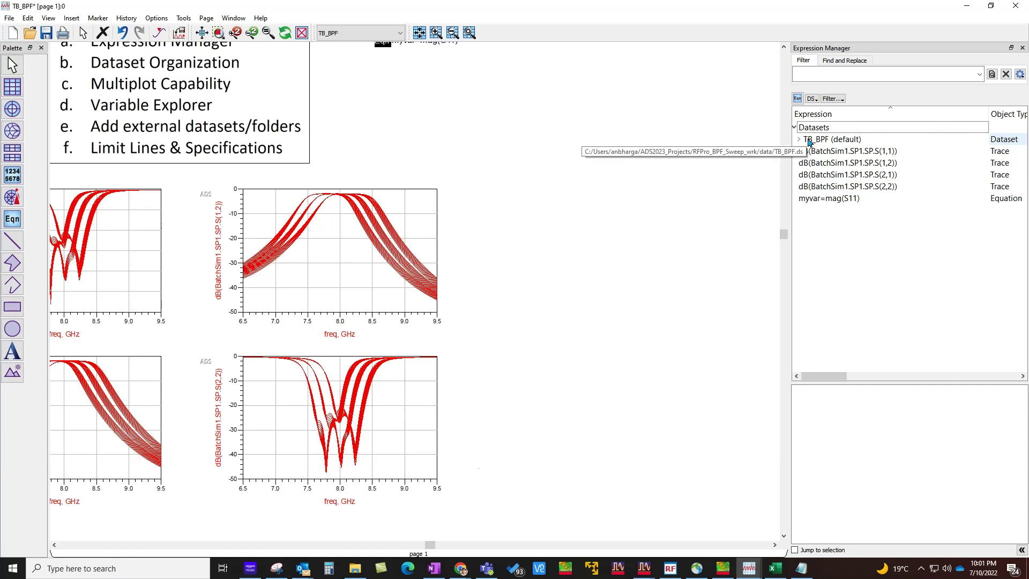
{"action": "left_click", "coordinate": [814, 101]}
{"action": "left_click", "coordinate": [820, 113]}
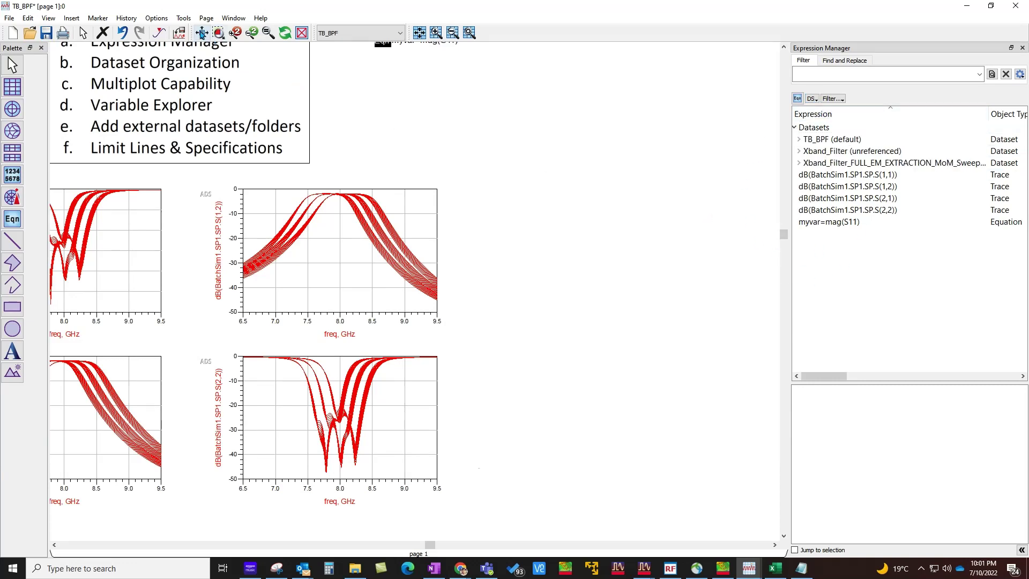
{"action": "left_click", "coordinate": [202, 32]}
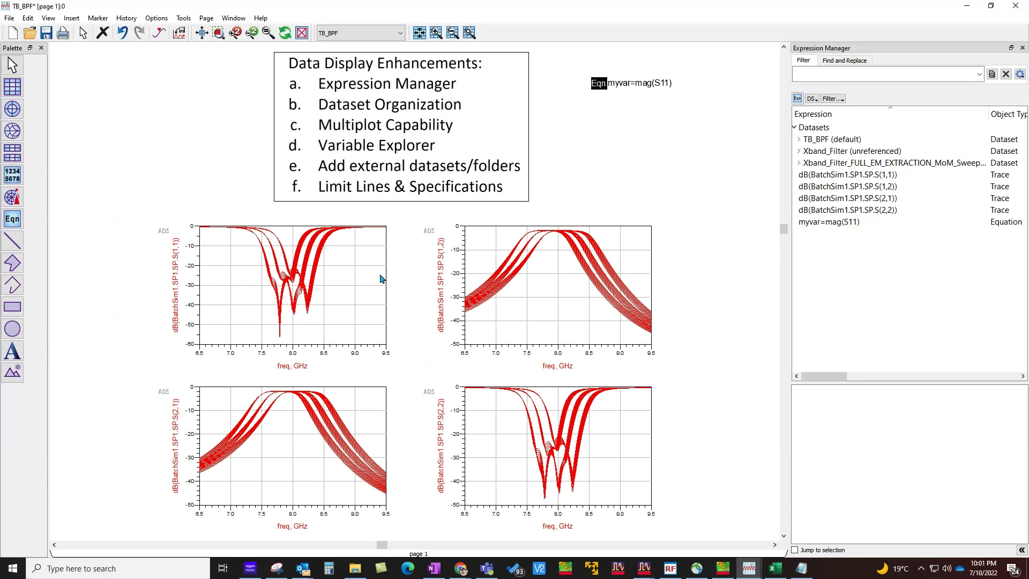
Delete the four BatchSim S-parameter plots from the page.
{"action": "scroll", "coordinate": [383, 278], "scroll_direction": "down", "scroll_amount": 1}
{"action": "left_click_drag", "start_coordinate": [655, 516], "coordinate": [180, 230]}
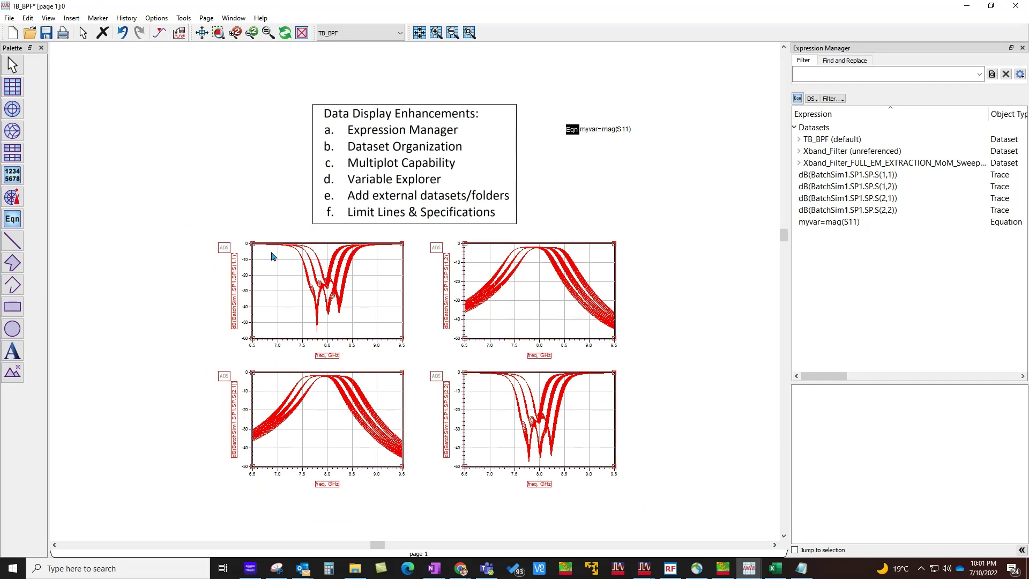
{"action": "key", "text": "Delete"}
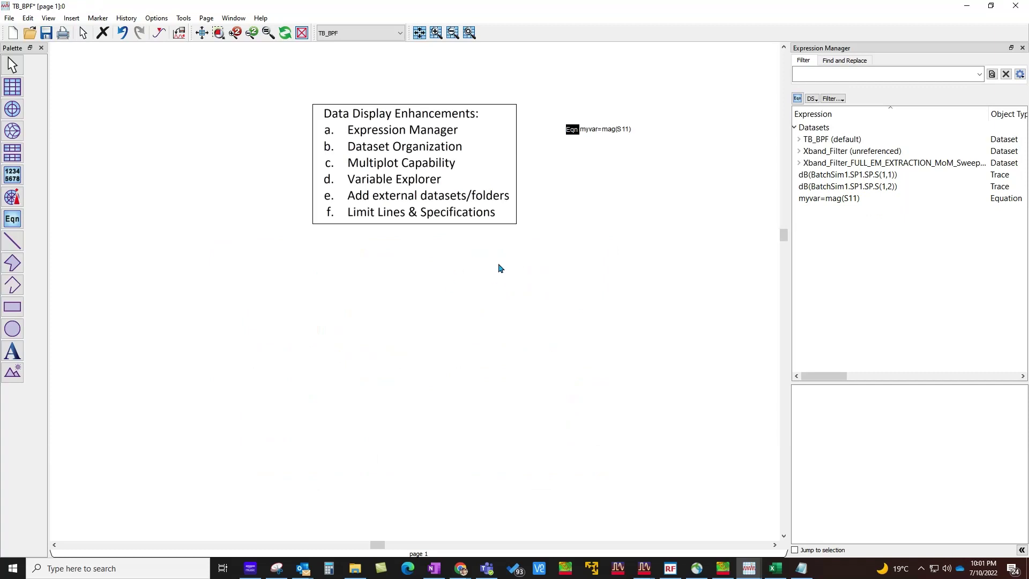
Plot Xband_Filter SP1.SP S(2,1) and S(1,2) in dB side by side.
{"action": "left_click", "coordinate": [797, 152]}
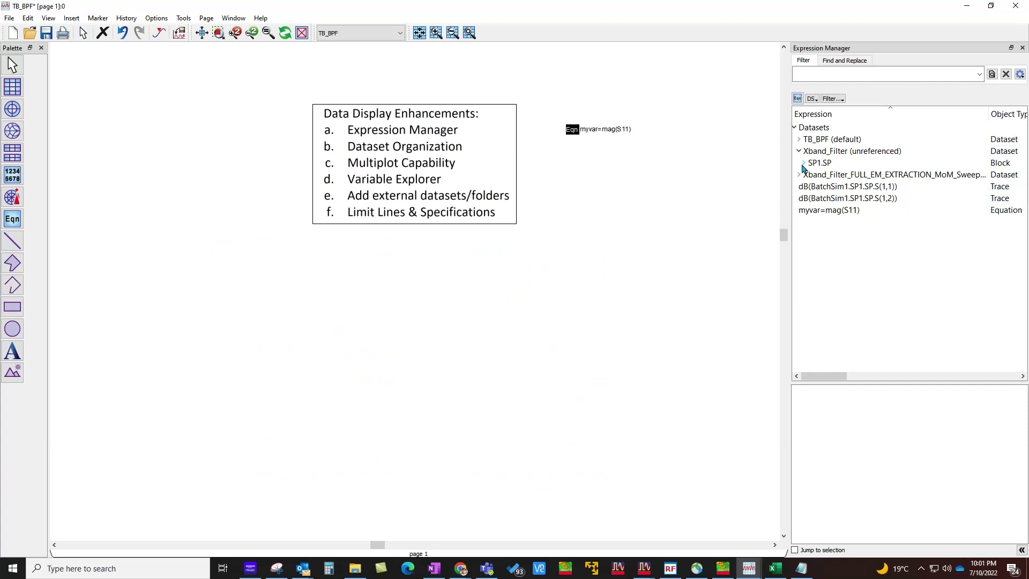
{"action": "left_click", "coordinate": [803, 163]}
{"action": "left_click_drag", "start_coordinate": [828, 210], "coordinate": [282, 289]}
{"action": "left_click", "coordinate": [297, 426]}
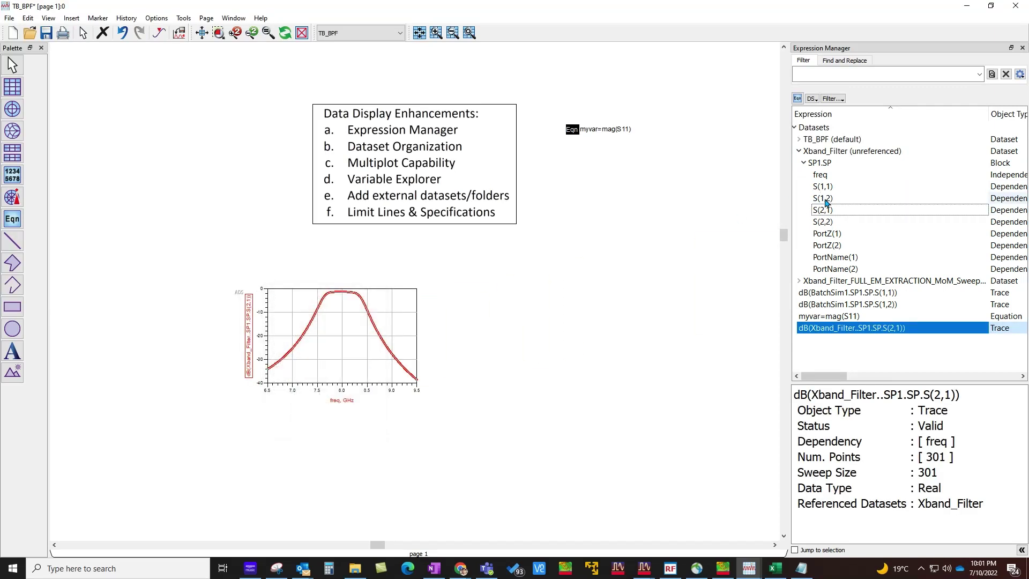
{"action": "left_click_drag", "start_coordinate": [827, 202], "coordinate": [451, 285]}
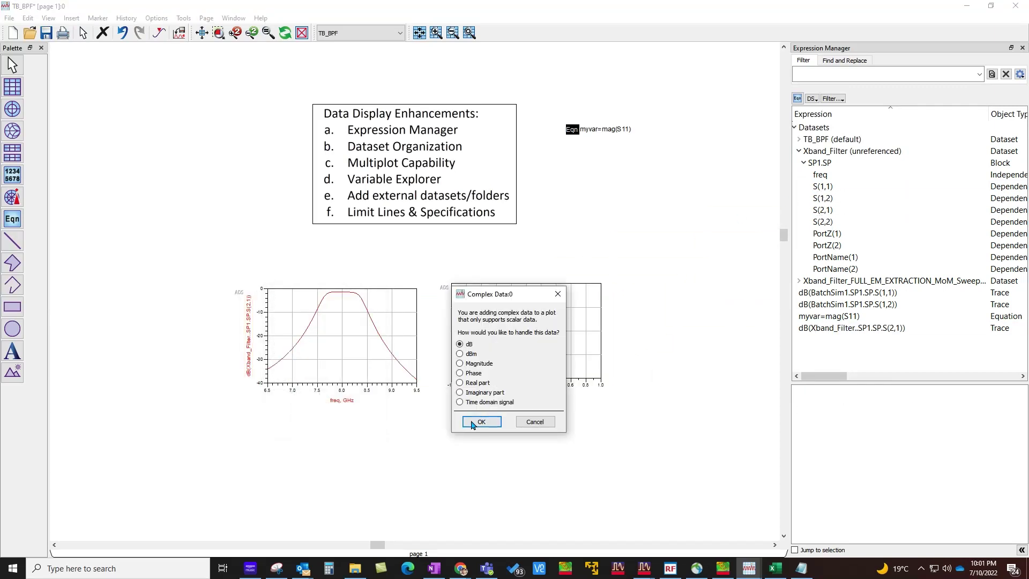
{"action": "left_click", "coordinate": [472, 421]}
Move the text box down toward the plots and fit the whole page into view.
{"action": "scroll", "coordinate": [412, 317], "scroll_direction": "up", "scroll_amount": 2}
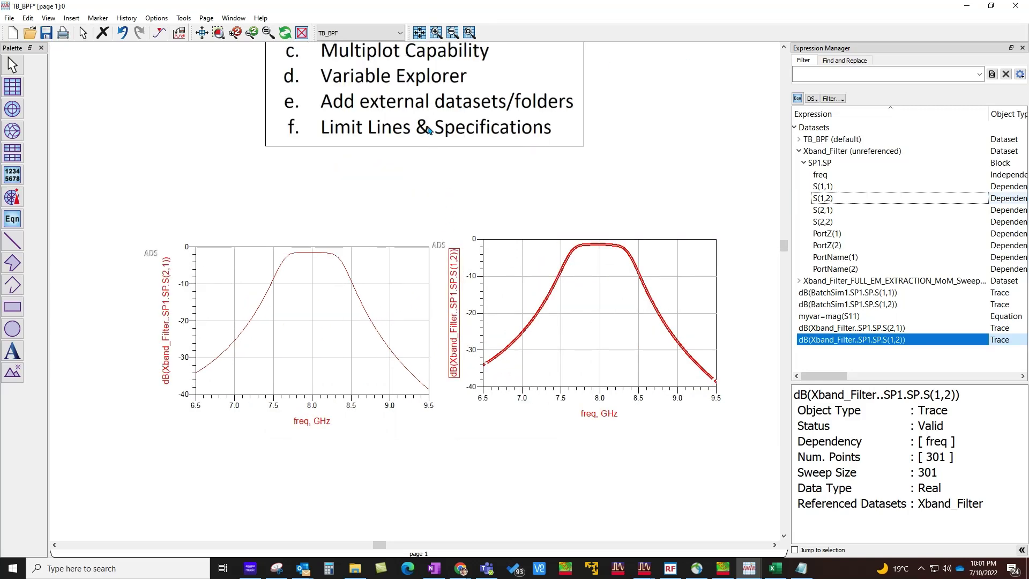
{"action": "left_click_drag", "start_coordinate": [429, 130], "coordinate": [436, 191]}
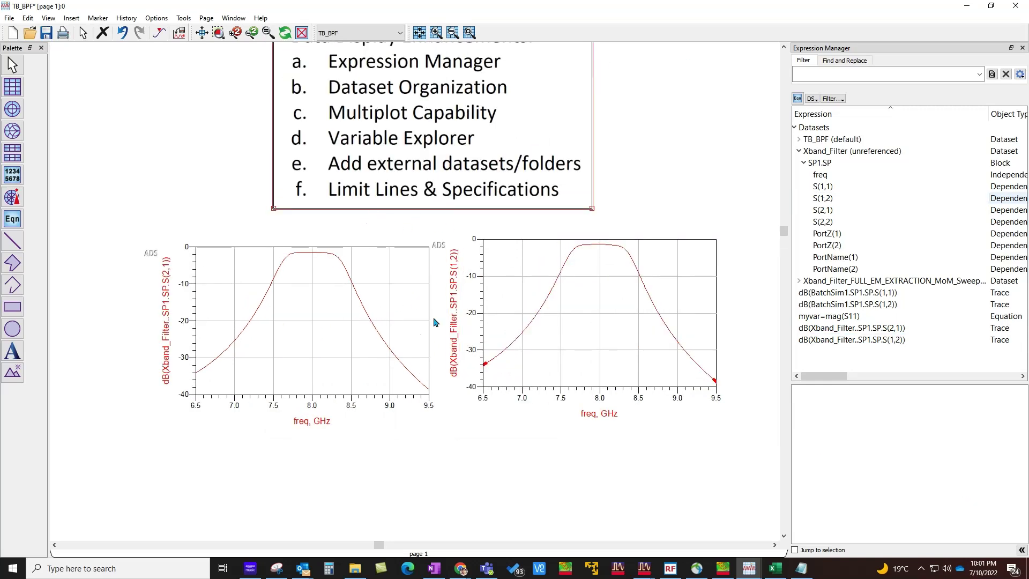
{"action": "scroll", "coordinate": [435, 322], "scroll_direction": "up", "scroll_amount": 1}
{"action": "left_click", "coordinate": [519, 289]}
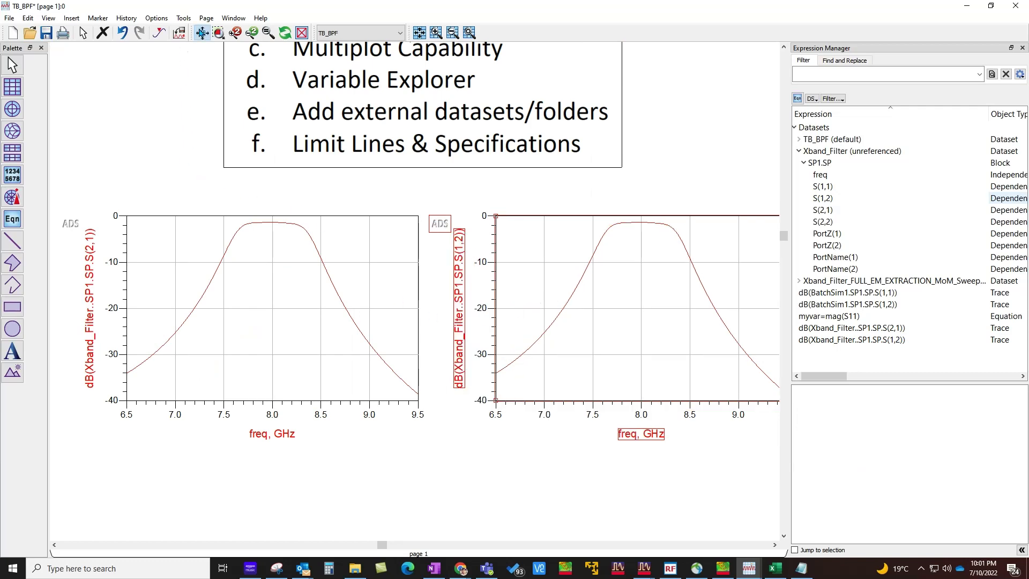
{"action": "left_click", "coordinate": [202, 33]}
{"action": "left_click", "coordinate": [219, 290]}
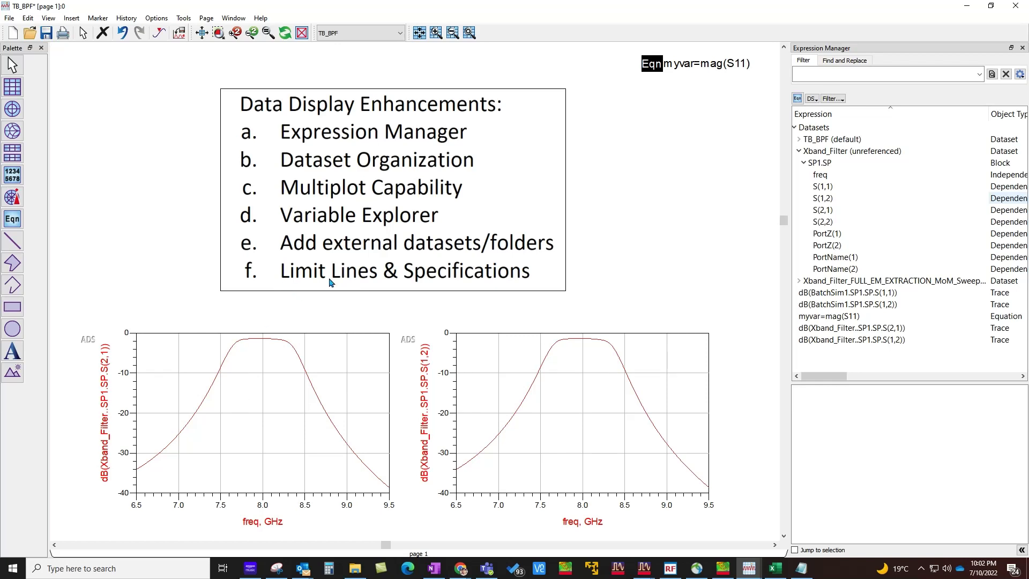
Draw less-than limit lines near -19 dB on both skirts, about 6.6–7.0 GHz and 8.85–9.35 GHz.
{"action": "left_click", "coordinate": [72, 18]}
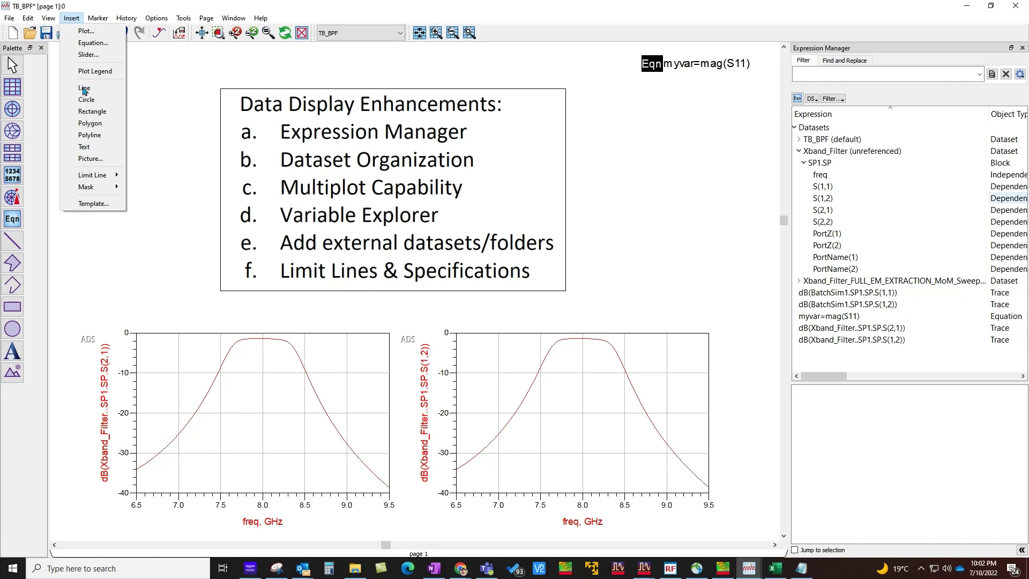
{"action": "mouse_move", "coordinate": [97, 177]}
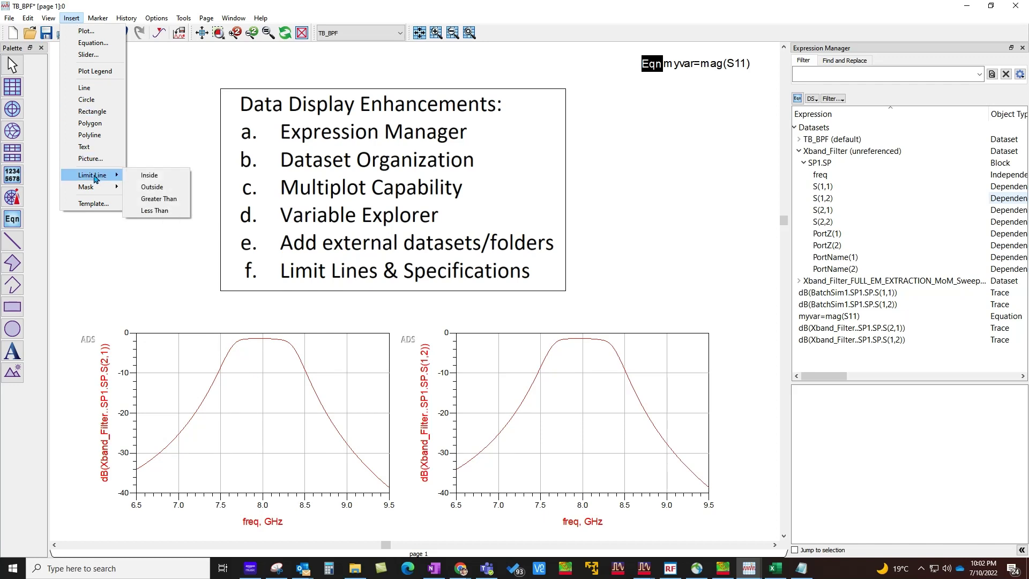
{"action": "left_click", "coordinate": [149, 211]}
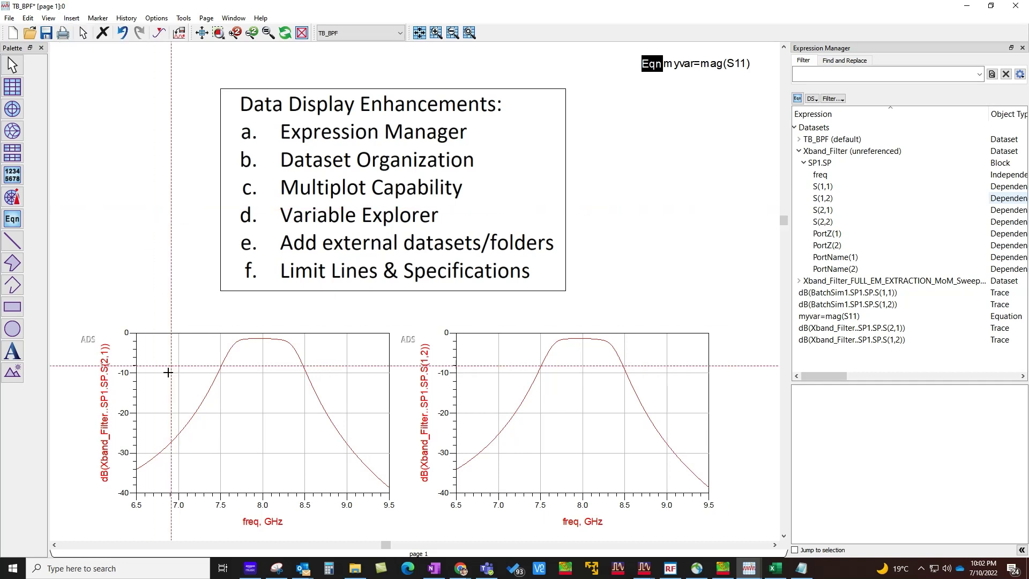
{"action": "left_click", "coordinate": [143, 411]}
{"action": "left_click", "coordinate": [181, 410]}
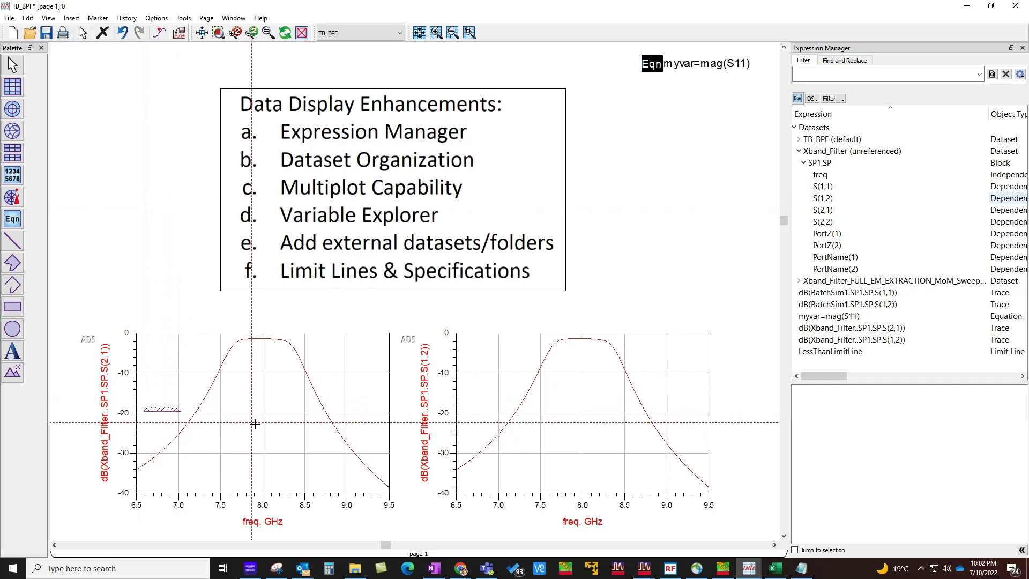
{"action": "left_click", "coordinate": [330, 417]}
{"action": "left_click", "coordinate": [378, 409]}
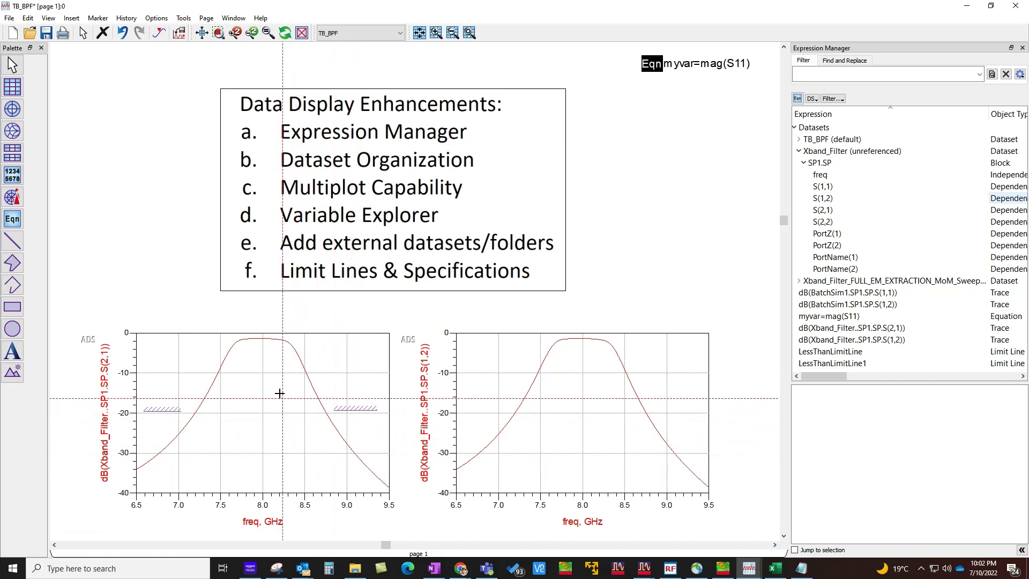
Add a greater-than limit line near -4 dB across the passband, stretched left to about 7.7 GHz.
{"action": "left_click", "coordinate": [71, 18]}
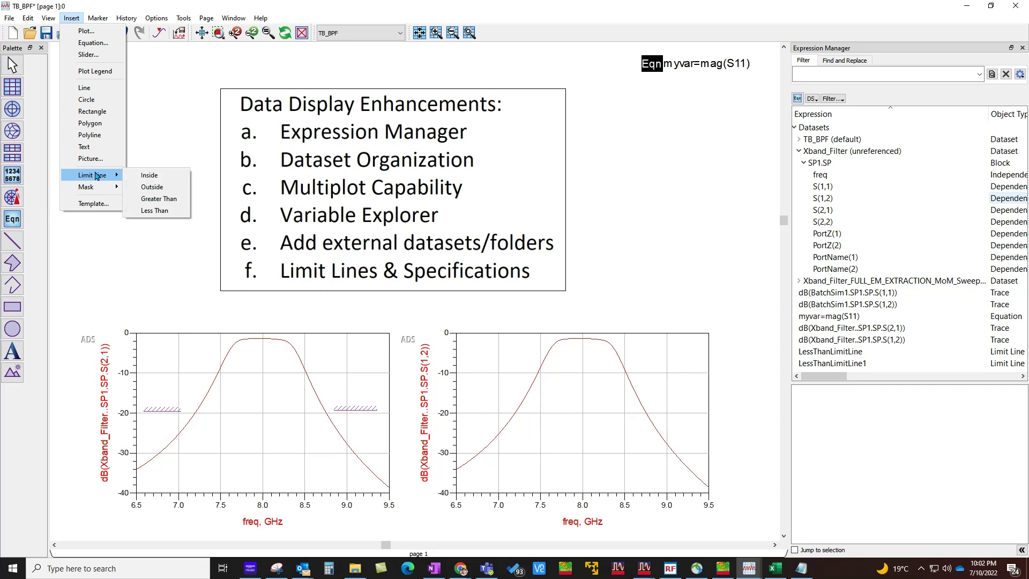
{"action": "left_click", "coordinate": [151, 199]}
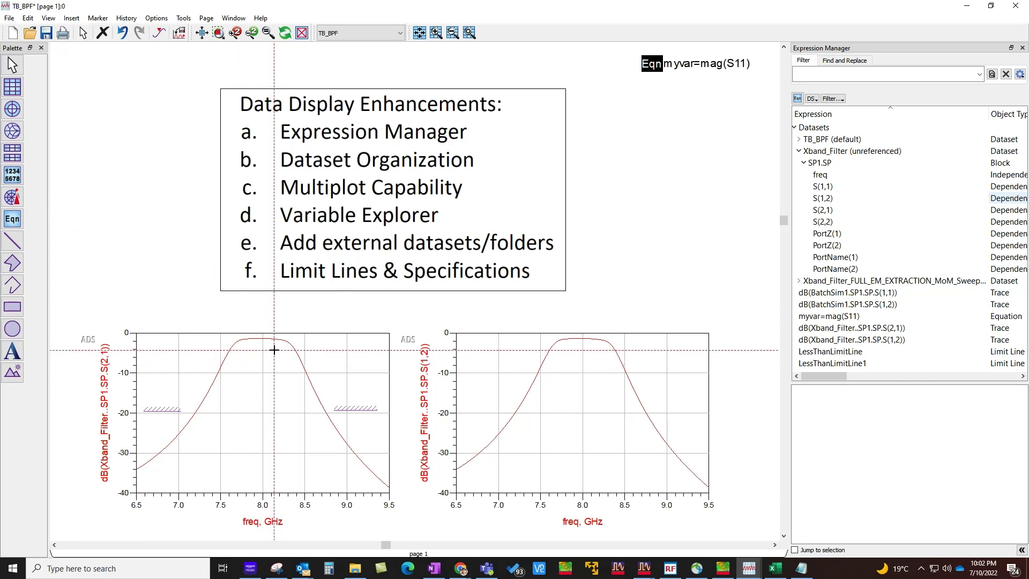
{"action": "left_click", "coordinate": [256, 349]}
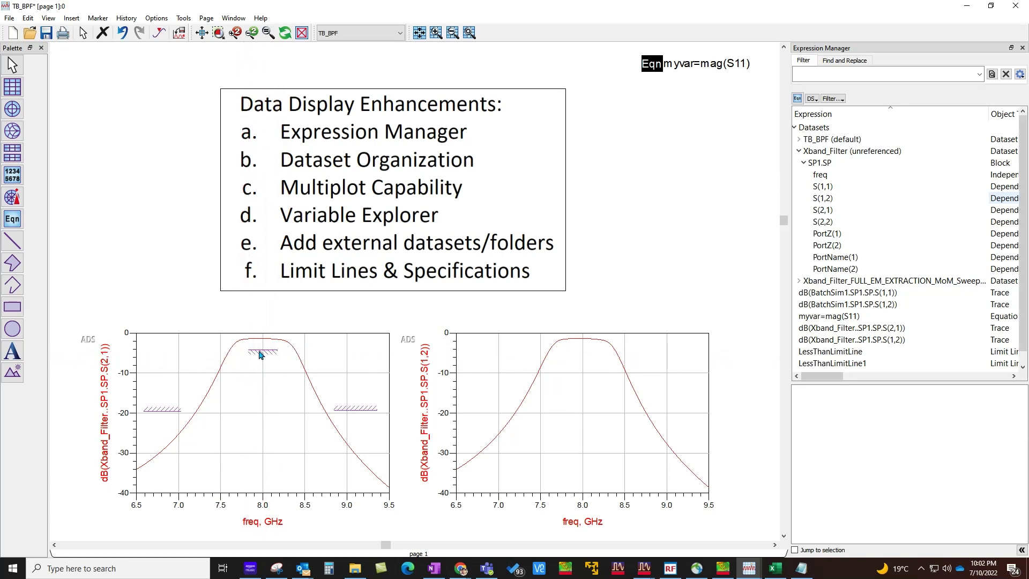
{"action": "left_click", "coordinate": [258, 352]}
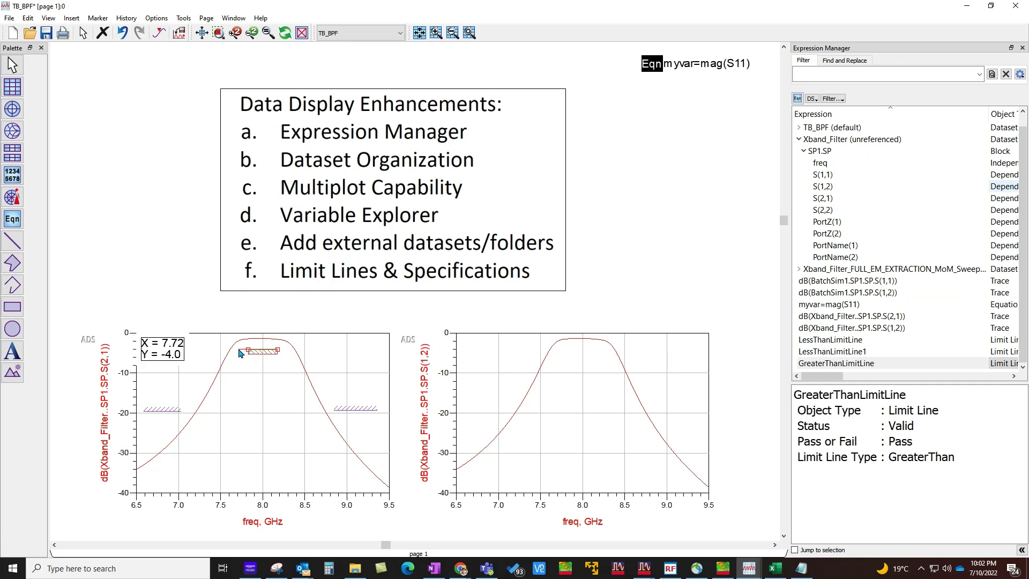
{"action": "left_click_drag", "start_coordinate": [237, 353], "coordinate": [236, 352]}
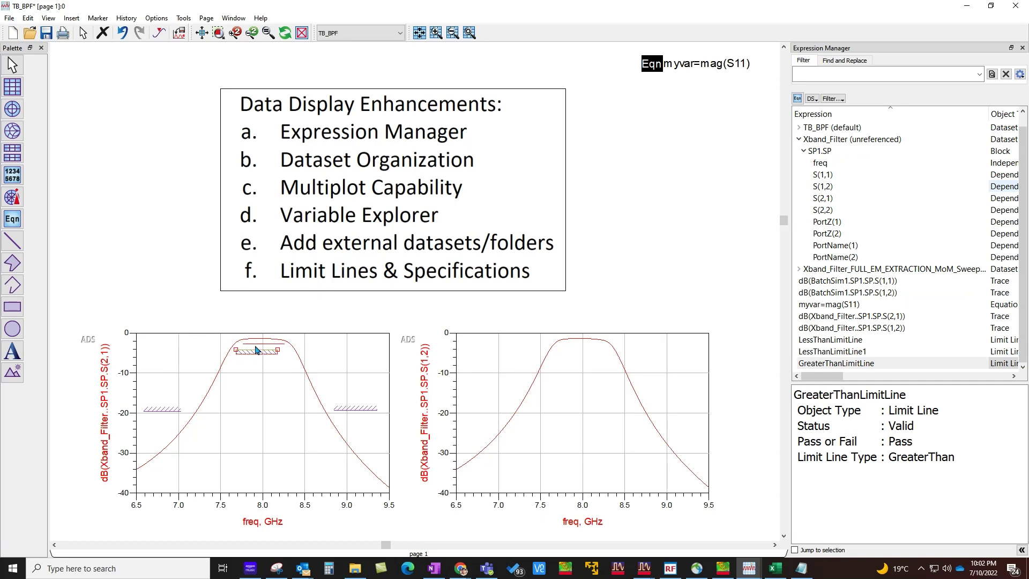
Zoom into the S(2,1) plot and open the properties of the right limit line, LessThanLimitLine1.
{"action": "left_click", "coordinate": [337, 420]}
{"action": "scroll", "coordinate": [375, 320], "scroll_direction": "up", "scroll_amount": 2}
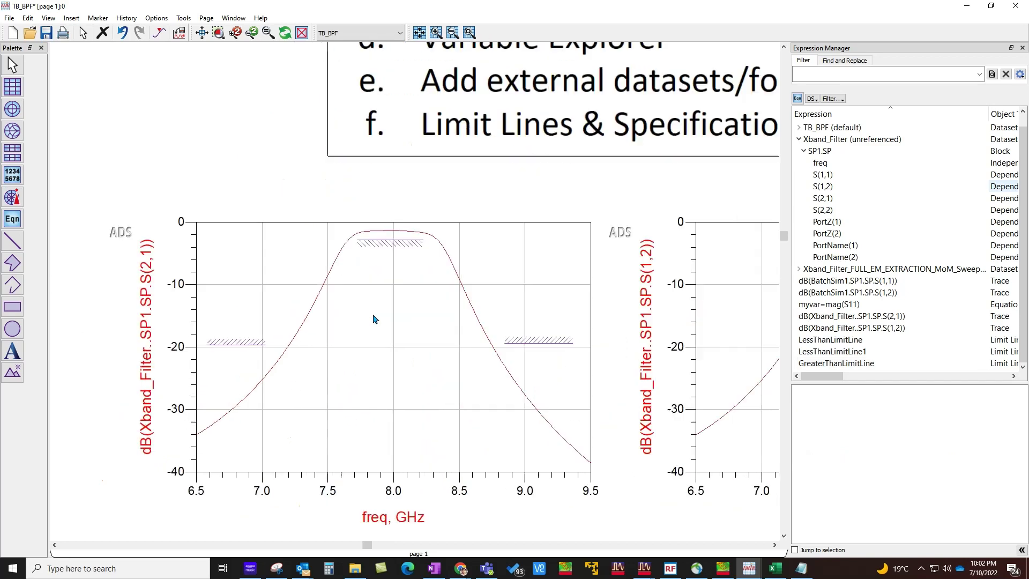
{"action": "scroll", "coordinate": [402, 310], "scroll_direction": "up", "scroll_amount": 1}
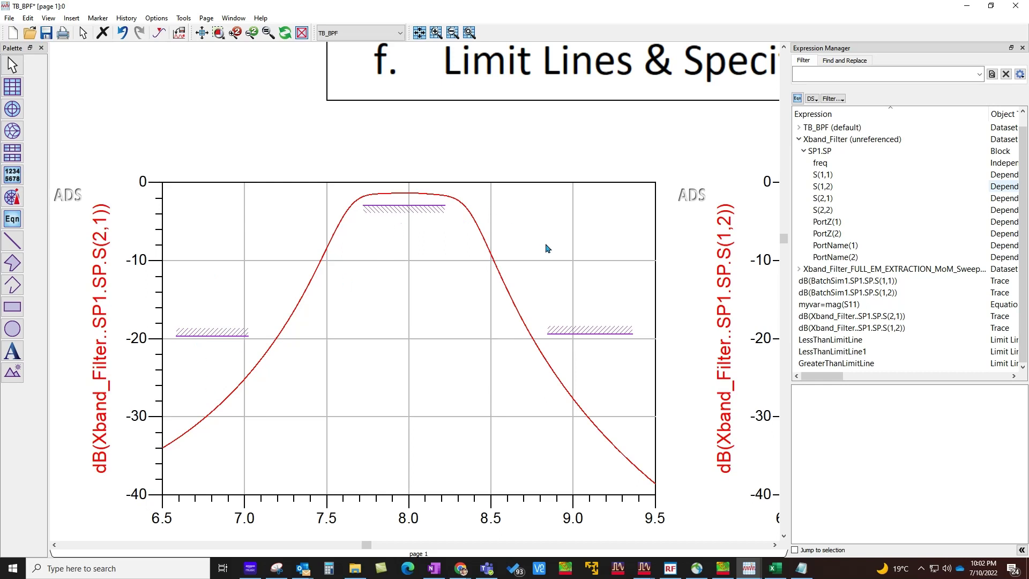
{"action": "double_click", "coordinate": [568, 334]}
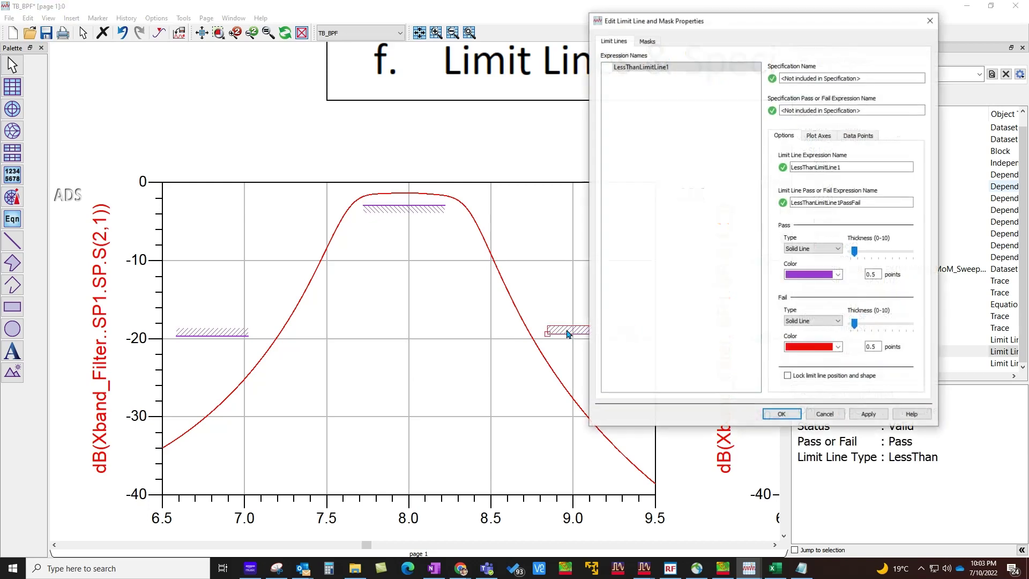
{"action": "left_click", "coordinate": [858, 135]}
{"action": "left_click", "coordinate": [813, 176]}
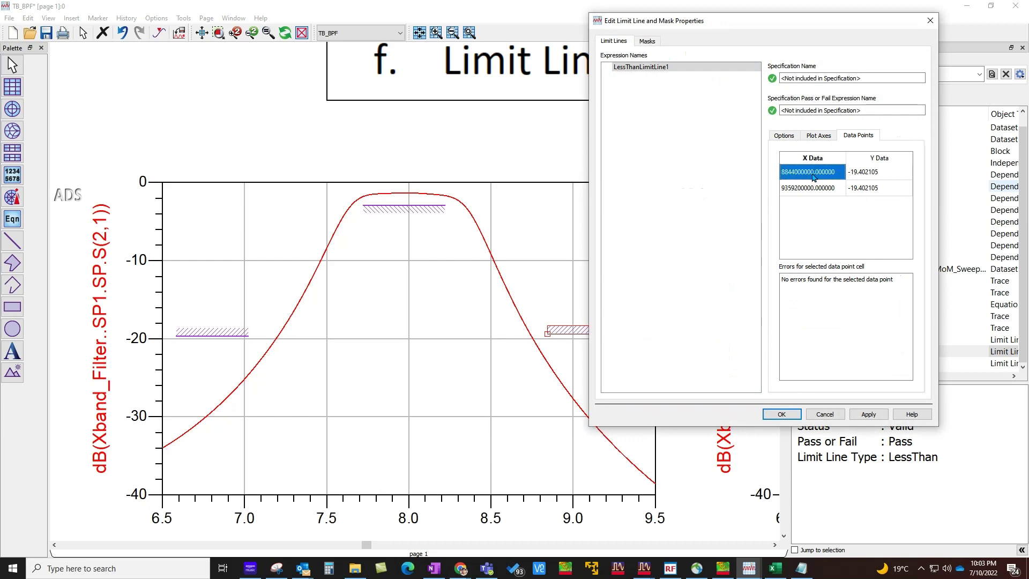
{"action": "left_click", "coordinate": [815, 189]}
{"action": "left_click", "coordinate": [869, 173]}
{"action": "left_click", "coordinate": [868, 186]}
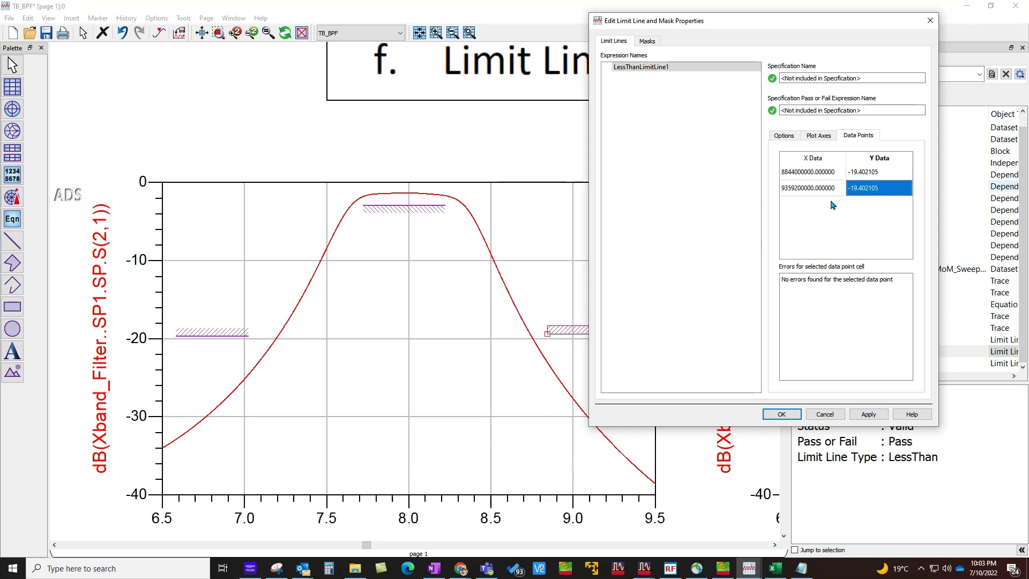
{"action": "left_click", "coordinate": [783, 137]}
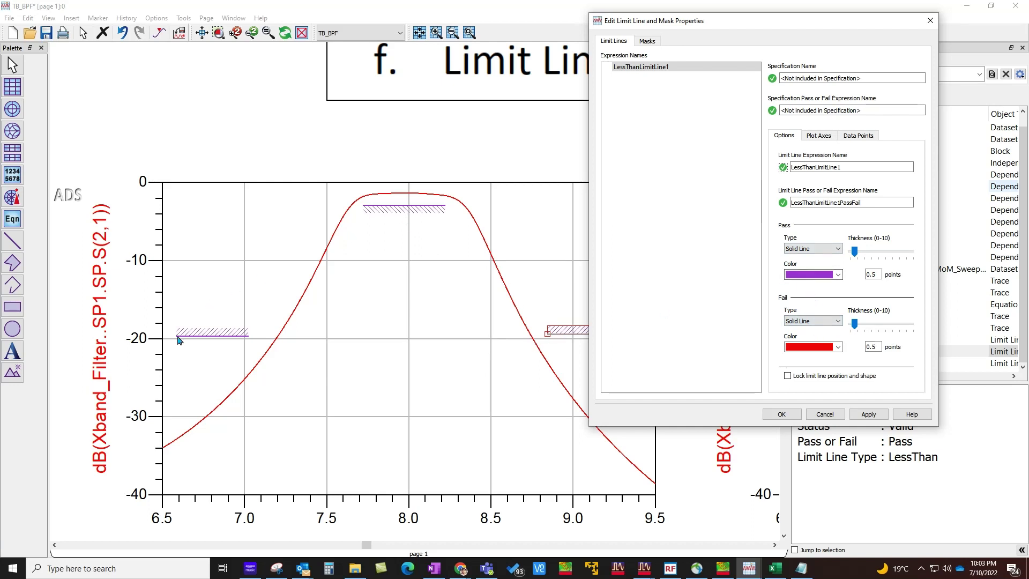
{"action": "left_click", "coordinate": [777, 414]}
{"action": "left_click_drag", "start_coordinate": [597, 335], "coordinate": [573, 335]}
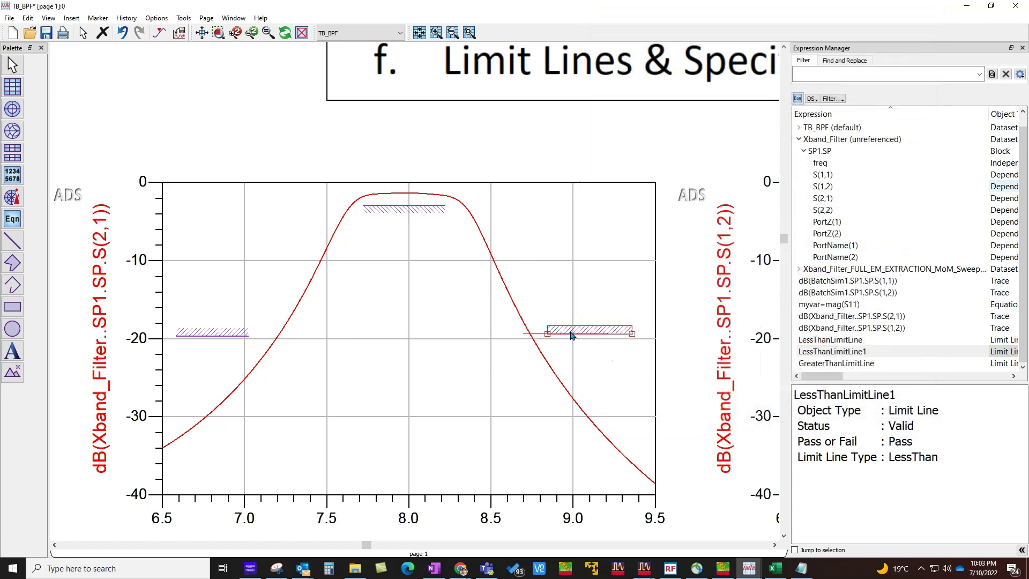
{"action": "left_click", "coordinate": [679, 302]}
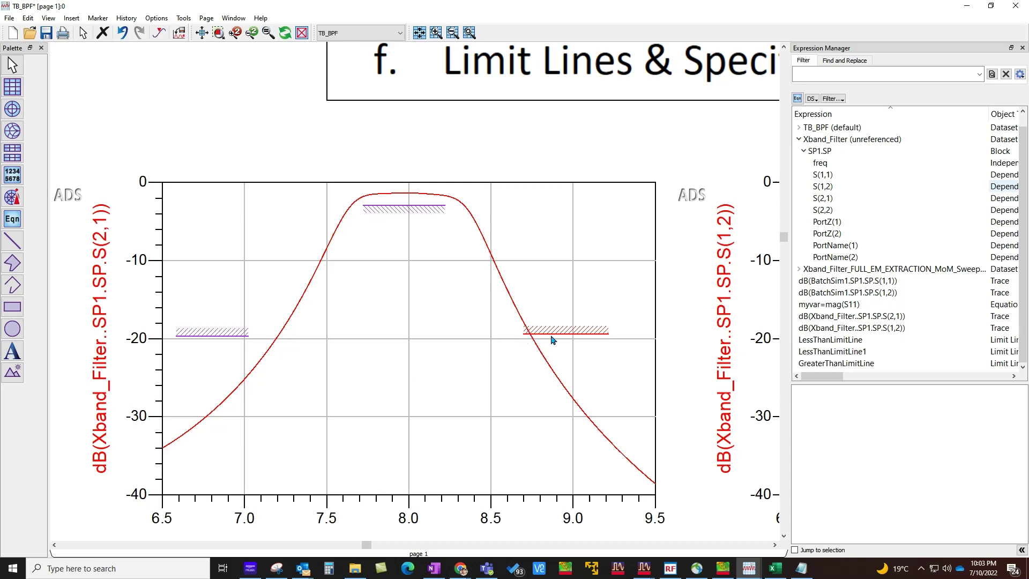
{"action": "double_click", "coordinate": [553, 338]}
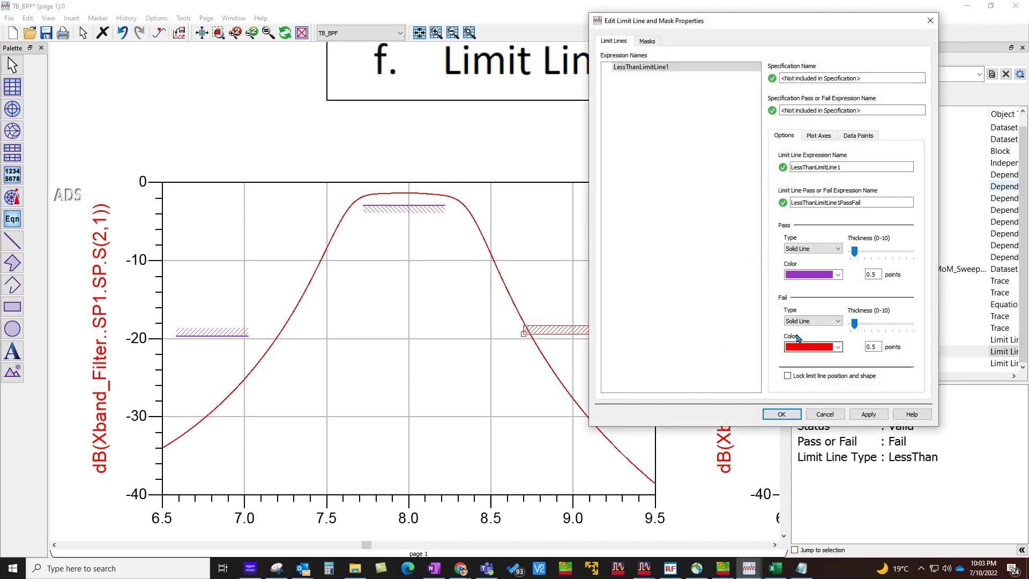
{"action": "left_click", "coordinate": [784, 414]}
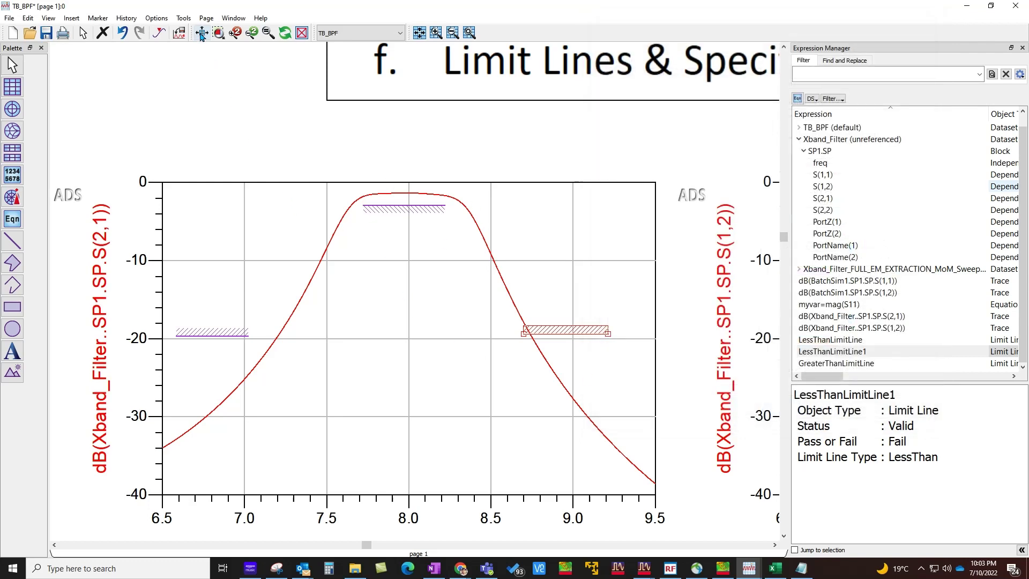
{"action": "left_click", "coordinate": [246, 137]}
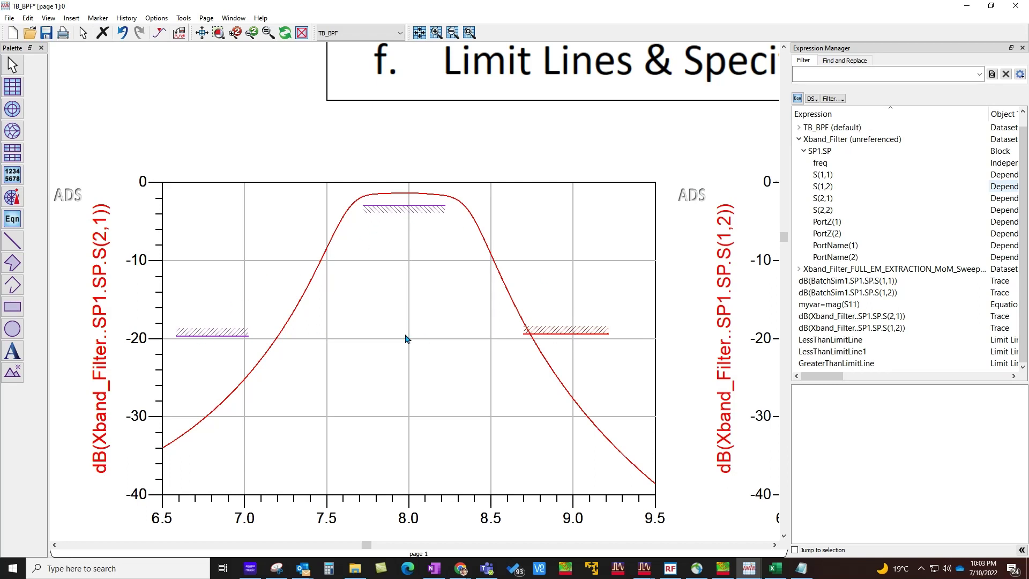
Select the left, top and right limit lines and group them into a specification named BPF_Spec.
{"action": "left_click", "coordinate": [206, 336]}
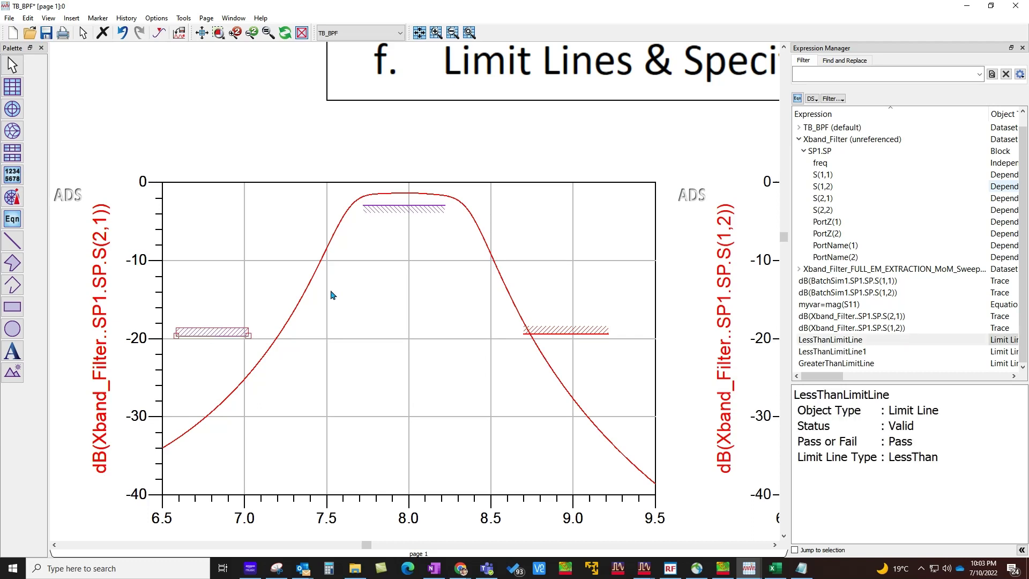
{"action": "left_click", "coordinate": [399, 212], "text": "ctrl"}
{"action": "left_click", "coordinate": [559, 333], "text": "ctrl"}
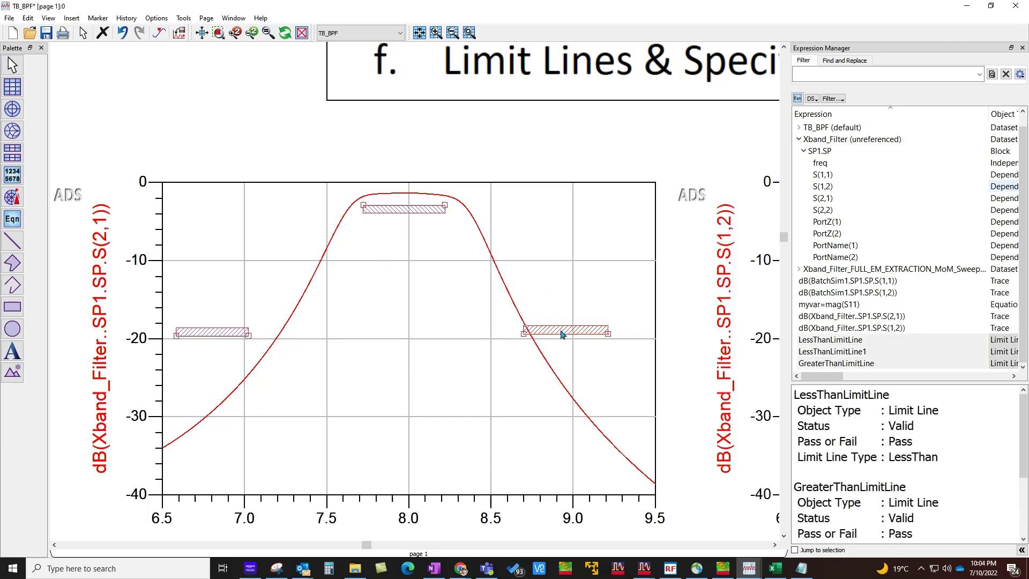
{"action": "right_click", "coordinate": [562, 334]}
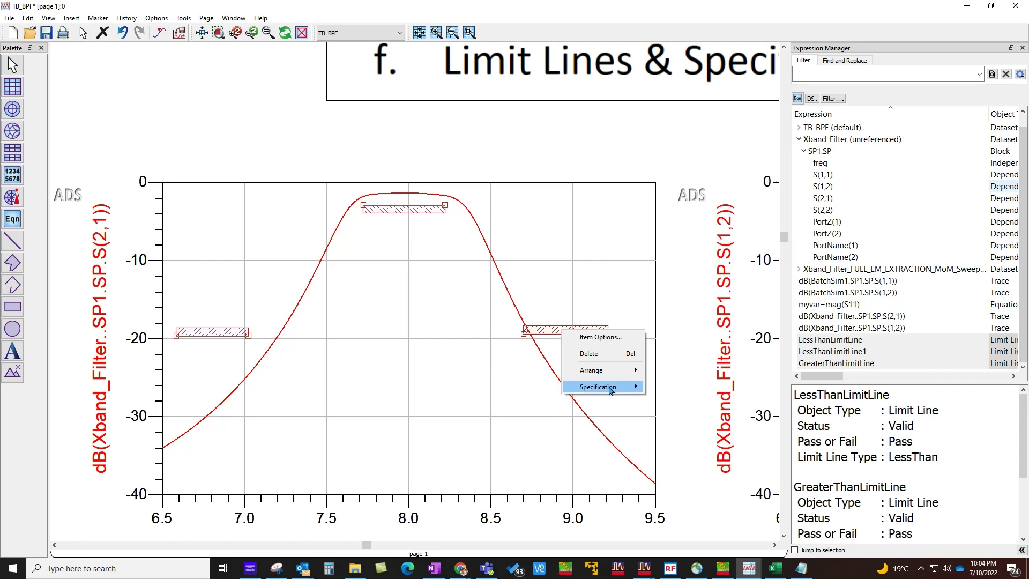
{"action": "mouse_move", "coordinate": [608, 391]}
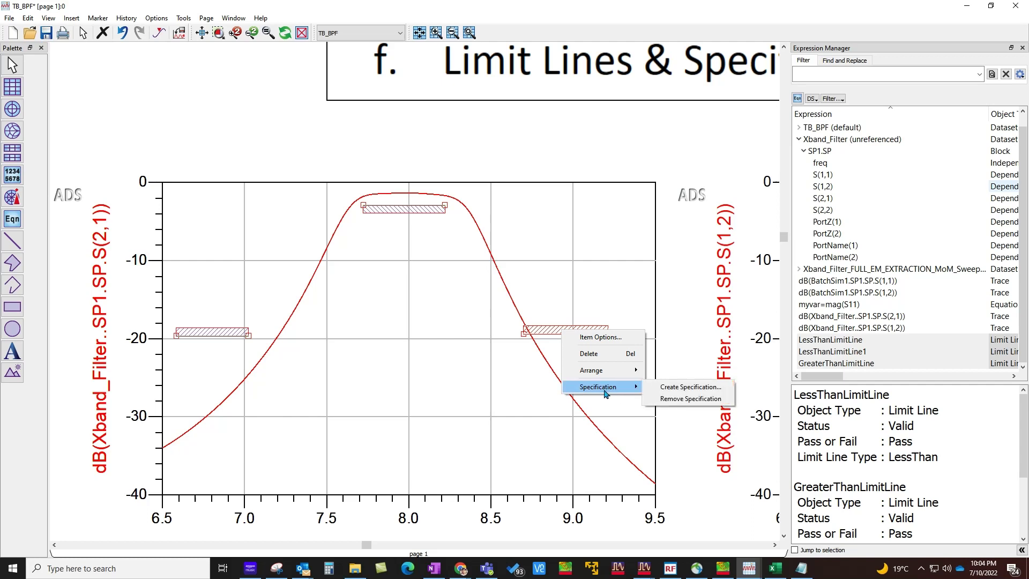
{"action": "left_click", "coordinate": [691, 387]}
{"action": "type", "text": "BPF_Spe"}
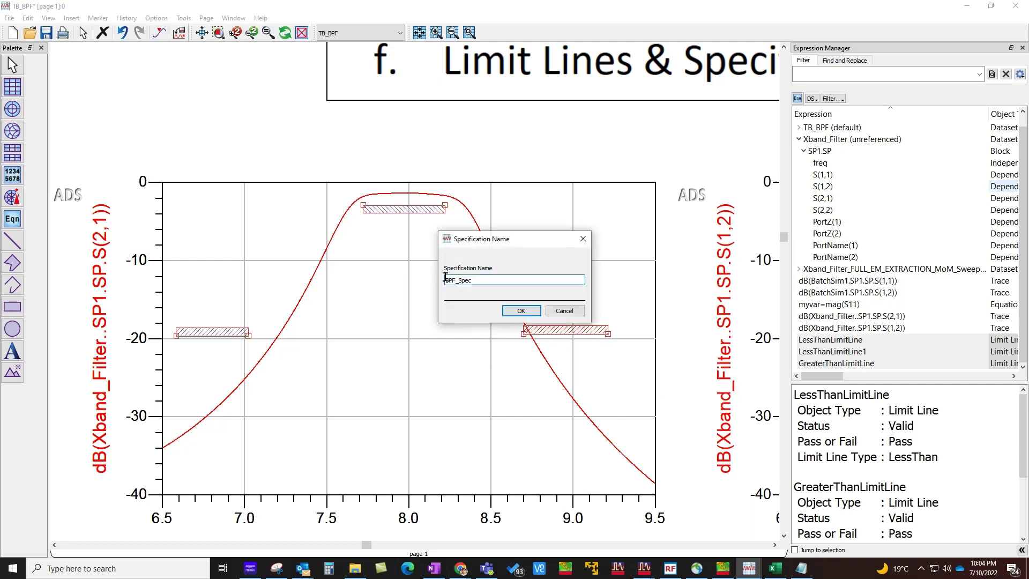
{"action": "type", "text": "c"}
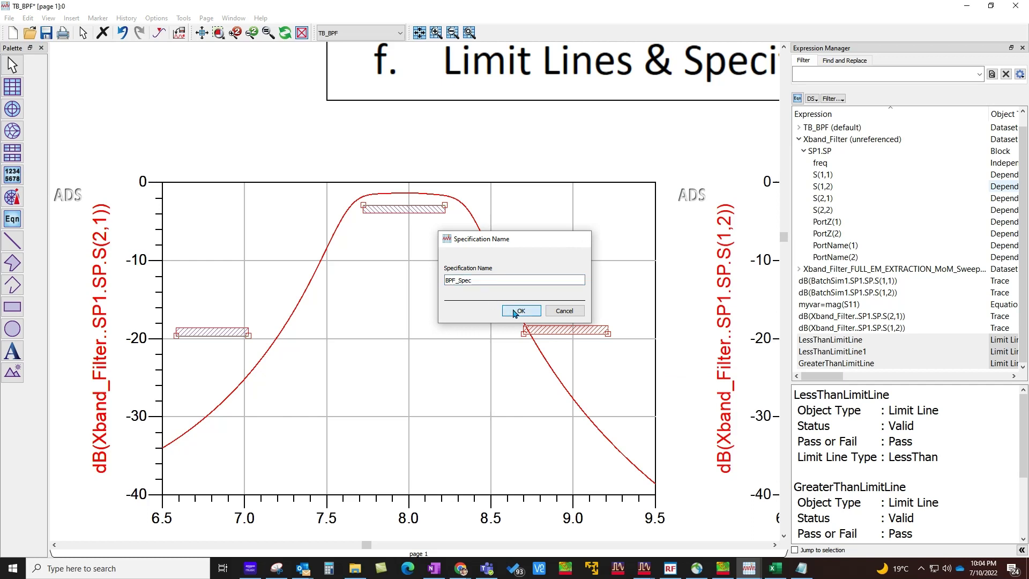
{"action": "left_click", "coordinate": [520, 311]}
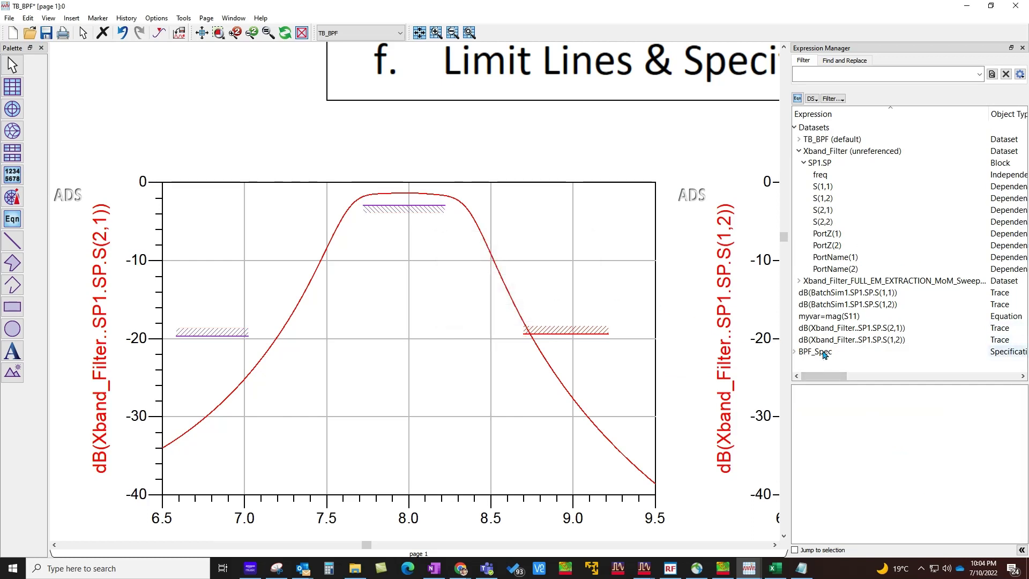
Collapse Xband_Filter, then expand BPF_Spec to confirm its three limit lines are currently failing.
{"action": "left_click", "coordinate": [800, 151]}
{"action": "left_click", "coordinate": [799, 151]}
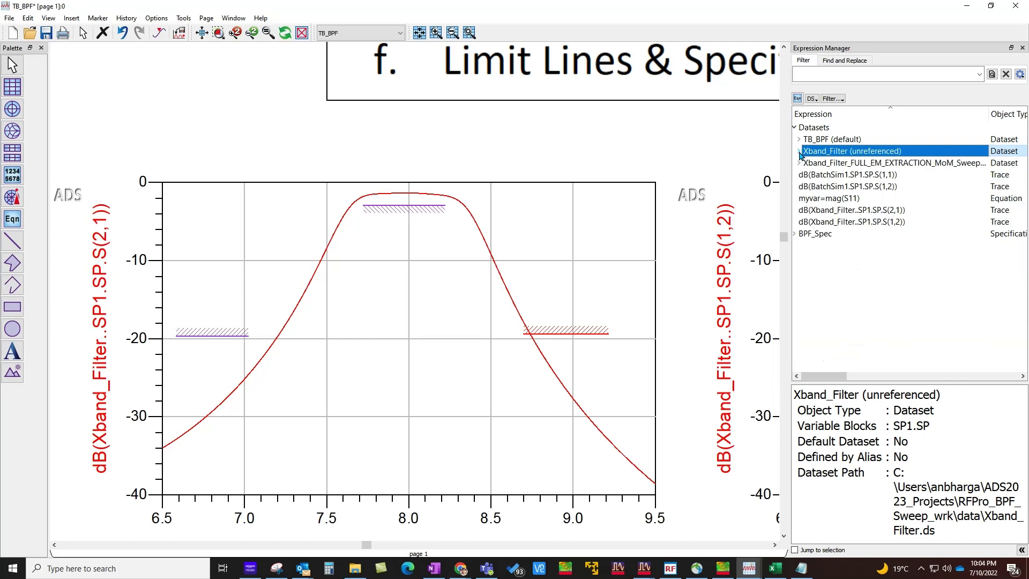
{"action": "left_click", "coordinate": [804, 240]}
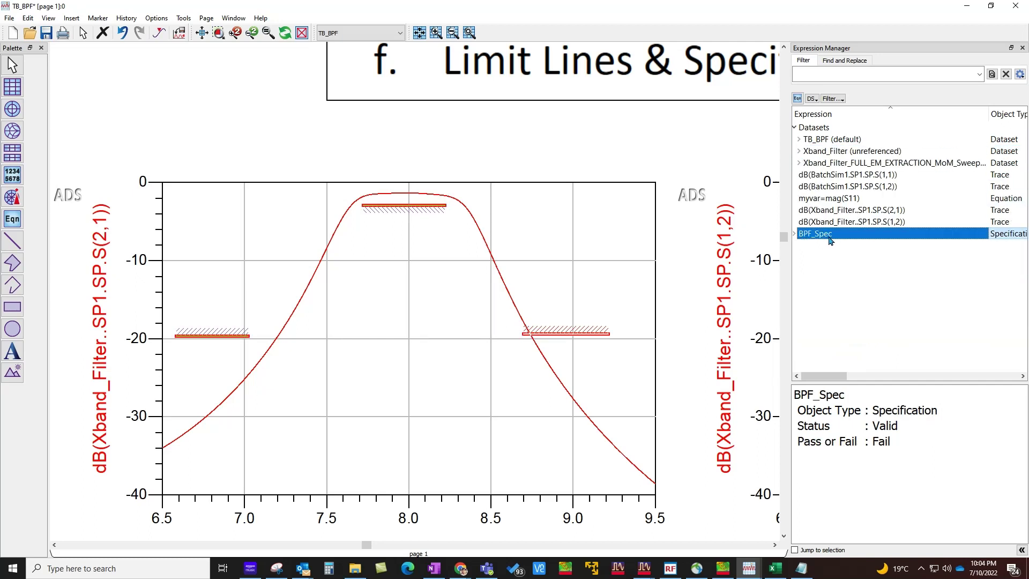
{"action": "left_click", "coordinate": [795, 235]}
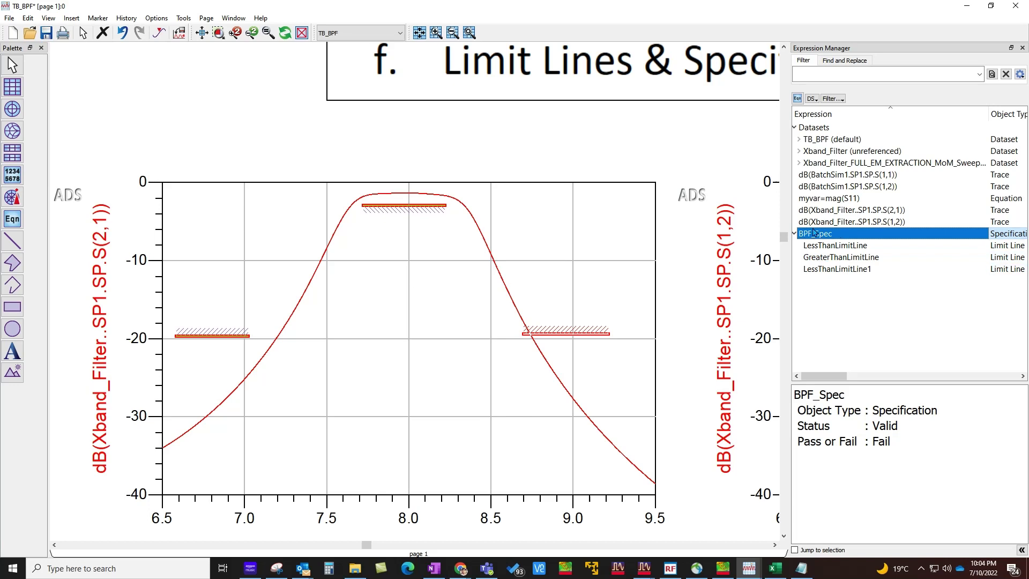
{"action": "left_click", "coordinate": [795, 235]}
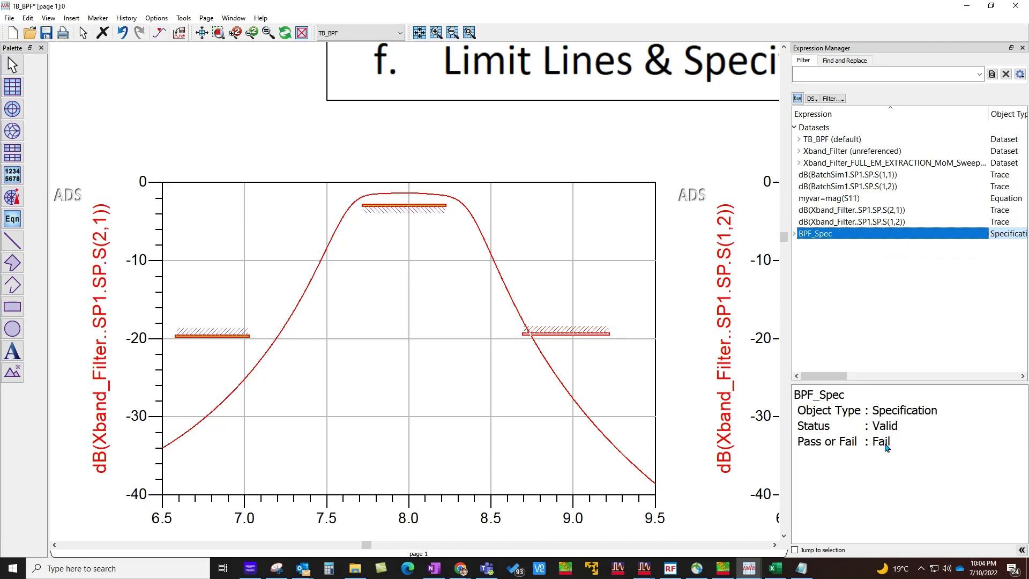
{"action": "left_click", "coordinate": [689, 409]}
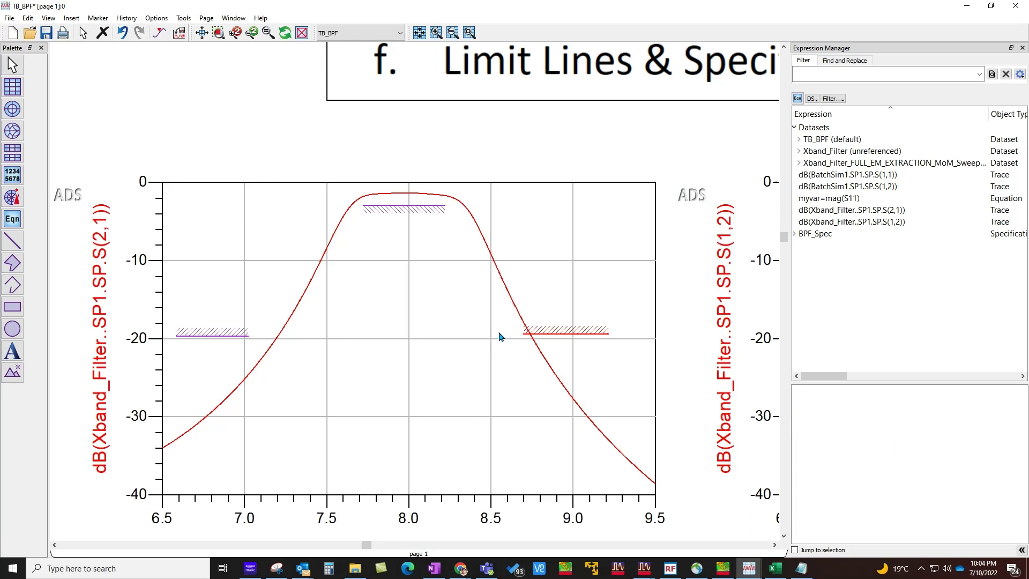
{"action": "scroll", "coordinate": [512, 336], "scroll_direction": "down", "scroll_amount": 3}
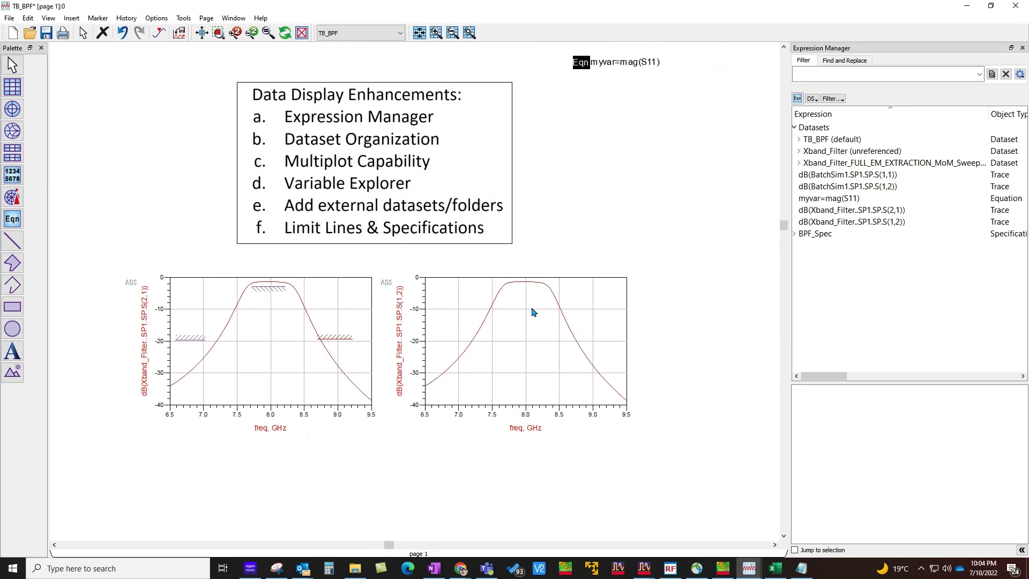
Apply the BPF_Spec specification to the S(1,2) plot.
{"action": "scroll", "coordinate": [429, 299], "scroll_direction": "up", "scroll_amount": 2}
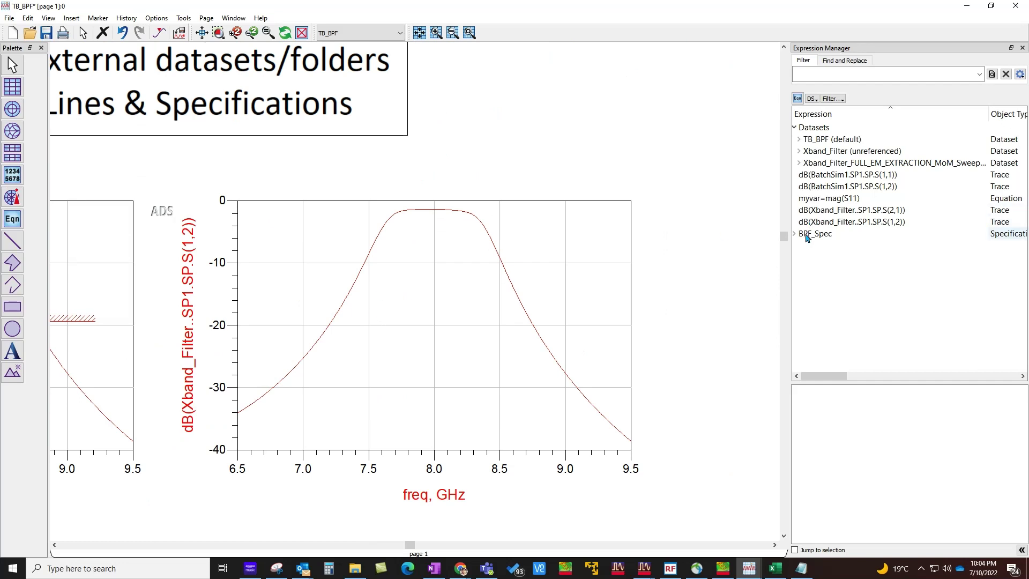
{"action": "left_click_drag", "start_coordinate": [811, 234], "coordinate": [397, 281]}
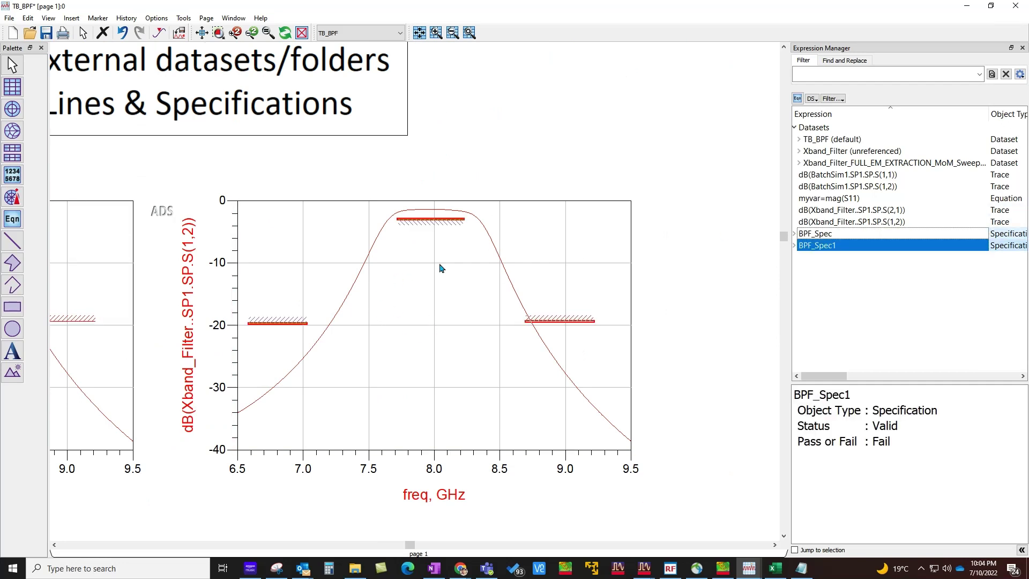
{"action": "left_click", "coordinate": [504, 188]}
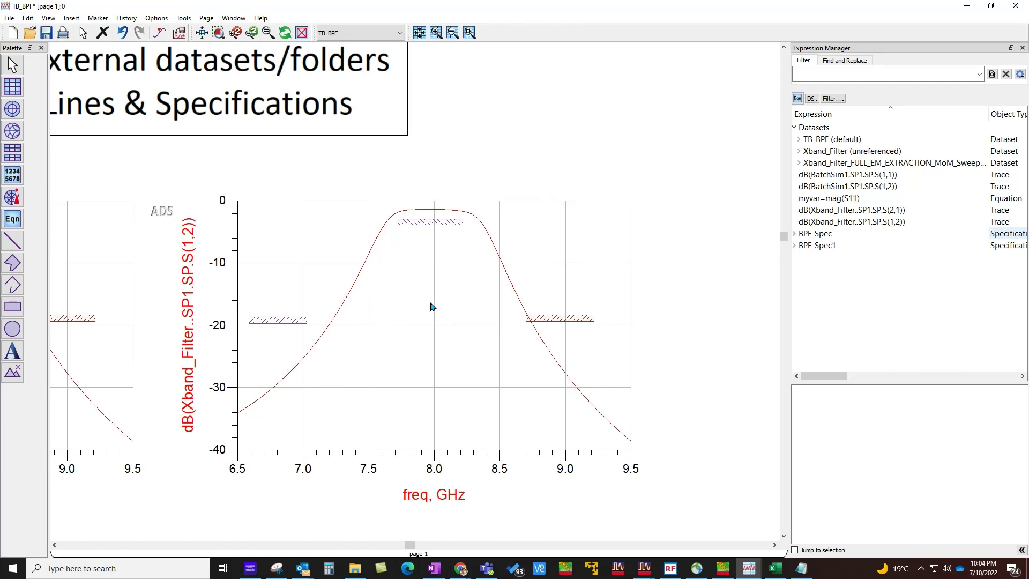
Create a third plot from BPF_Spec and add Xband_Filter S(2,1) to it in dB.
{"action": "scroll", "coordinate": [429, 305], "scroll_direction": "down", "scroll_amount": 3}
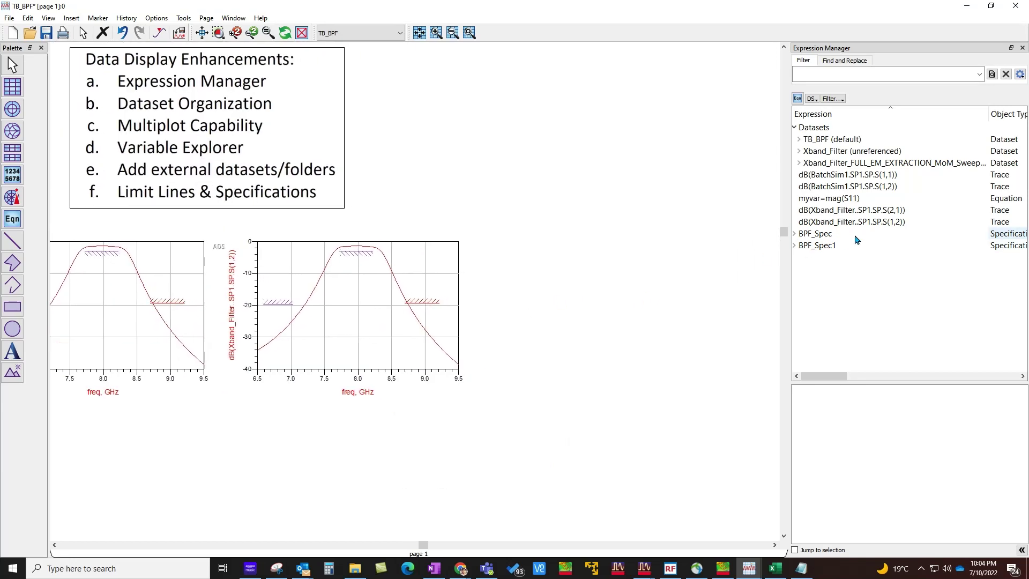
{"action": "left_click_drag", "start_coordinate": [815, 236], "coordinate": [507, 240]}
{"action": "left_click", "coordinate": [525, 422]}
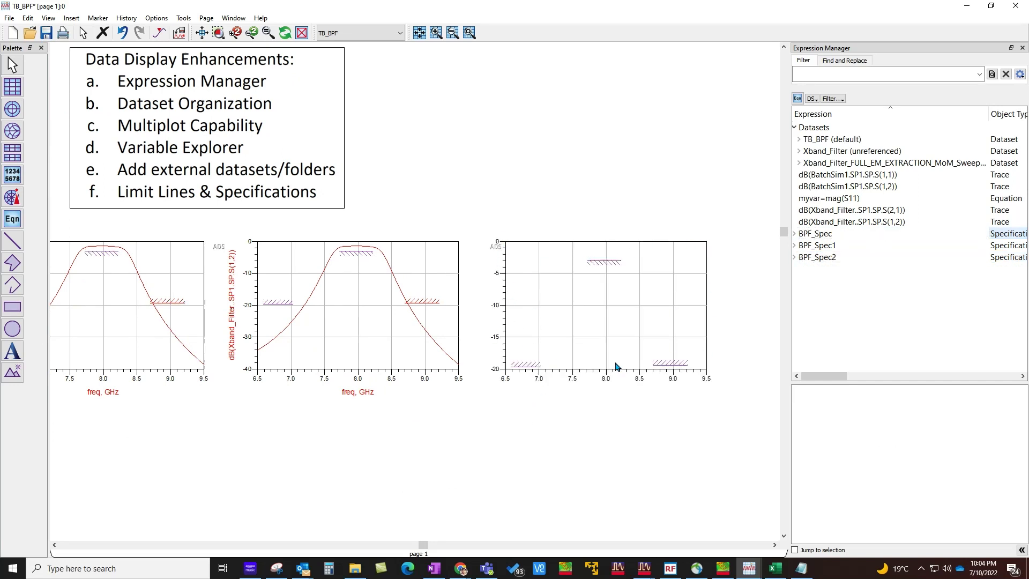
{"action": "left_click", "coordinate": [798, 151]}
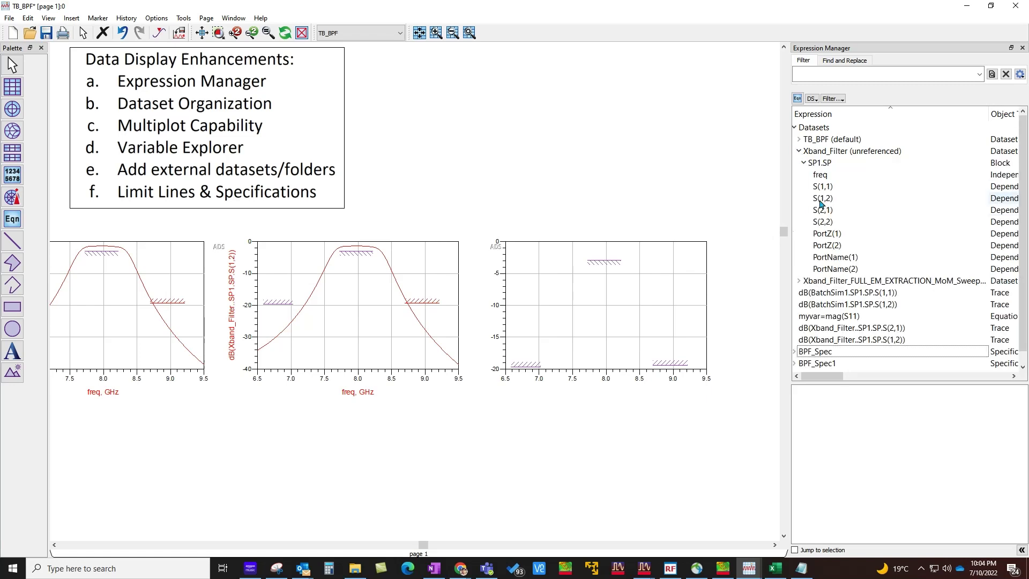
{"action": "left_click_drag", "start_coordinate": [822, 210], "coordinate": [599, 282]}
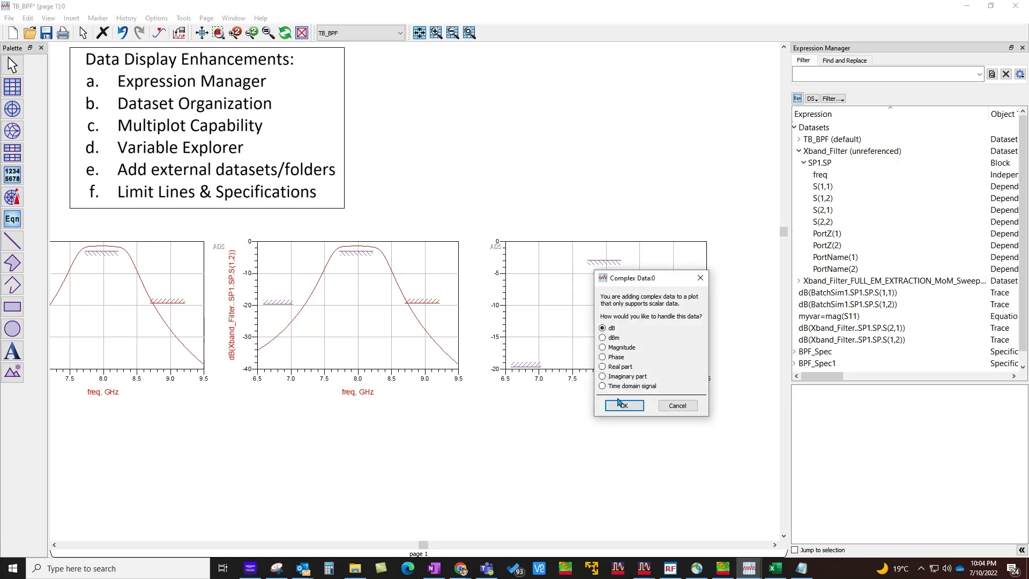
{"action": "left_click", "coordinate": [619, 405]}
{"action": "left_click", "coordinate": [575, 425]}
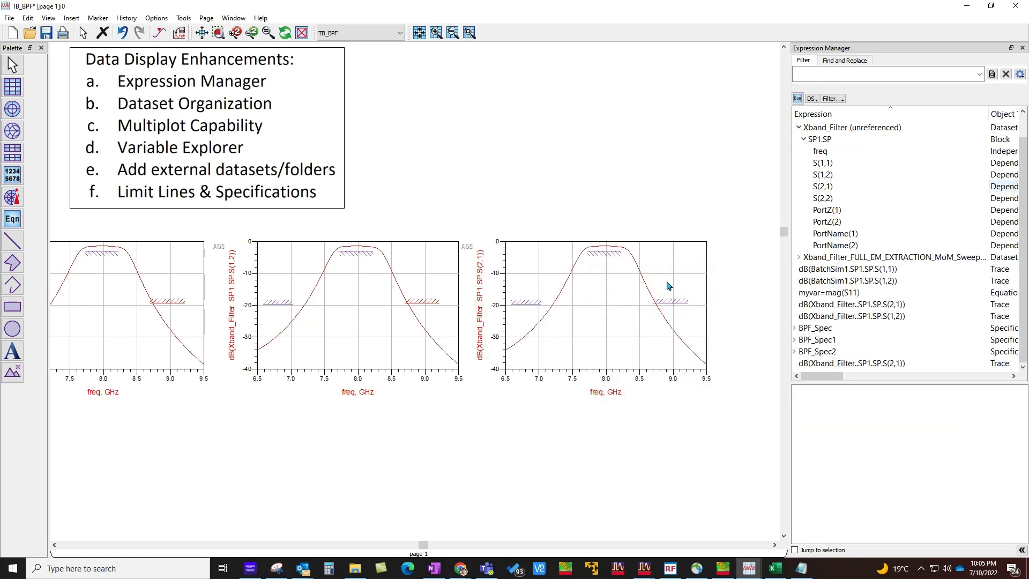
Fit the page in view and move the myvar=mag(S11) equation beside the enhancements list.
{"action": "left_click", "coordinate": [206, 35]}
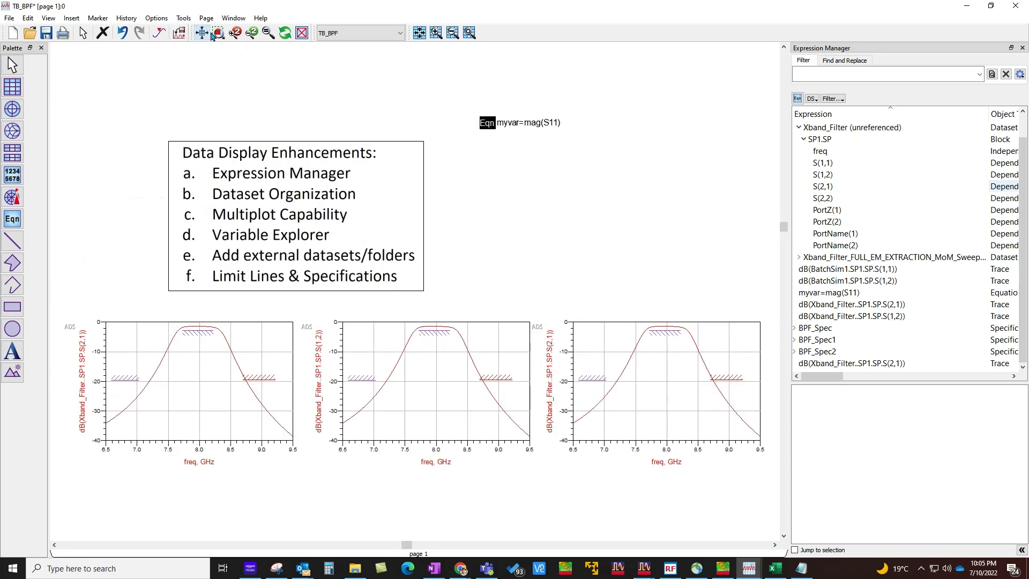
{"action": "left_click_drag", "start_coordinate": [483, 132], "coordinate": [467, 181]}
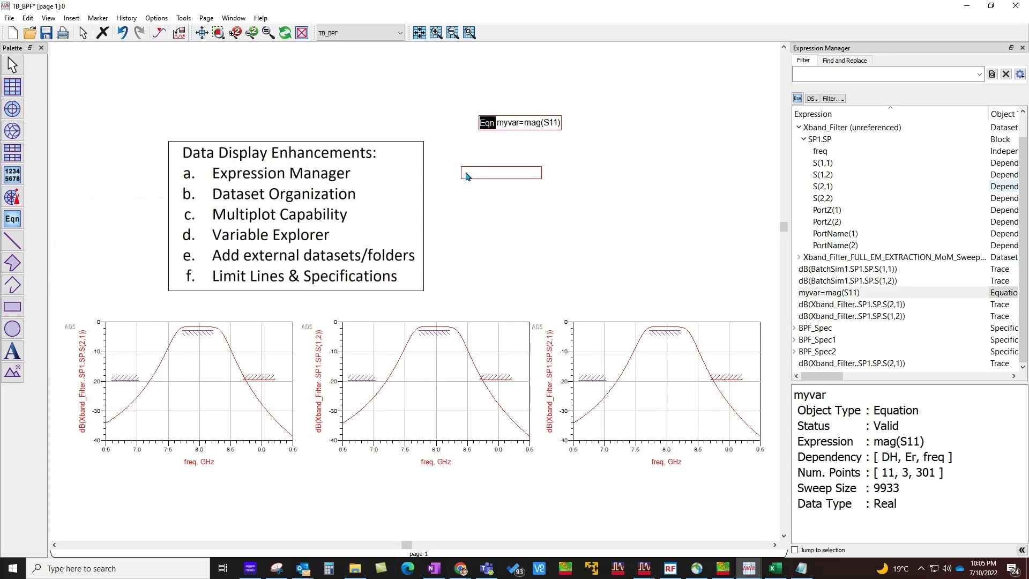
{"action": "left_click", "coordinate": [474, 238]}
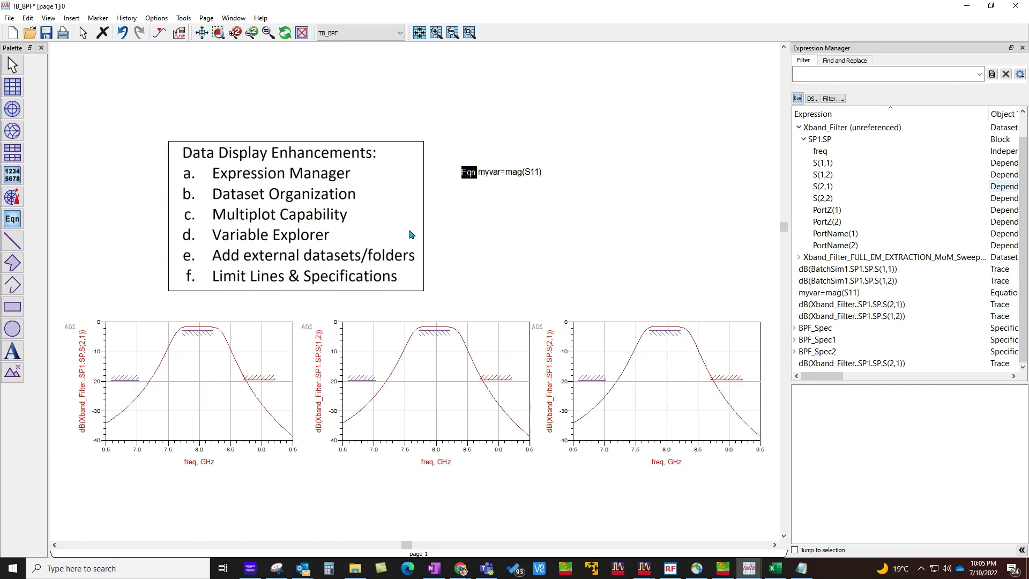